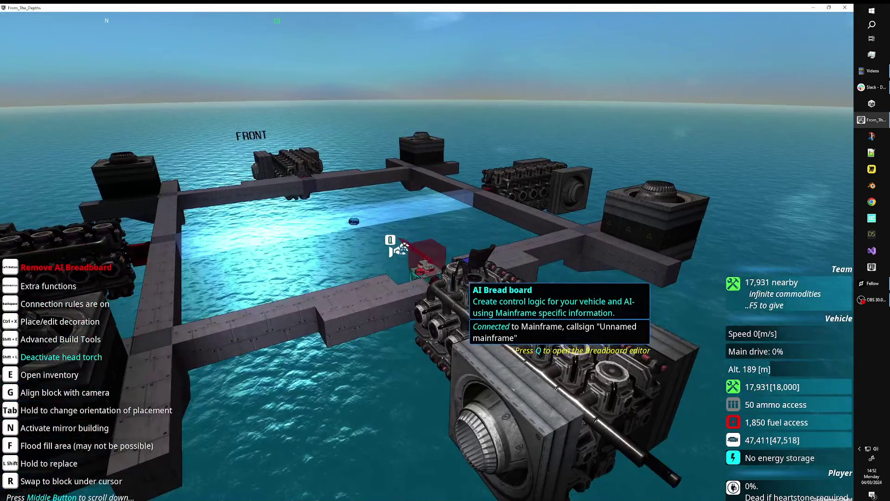
Check the active Breadboard Behaviour Link's destination and settings in the vehicle's AI customisation, then close it.
key("y")
left_click(169, 165)
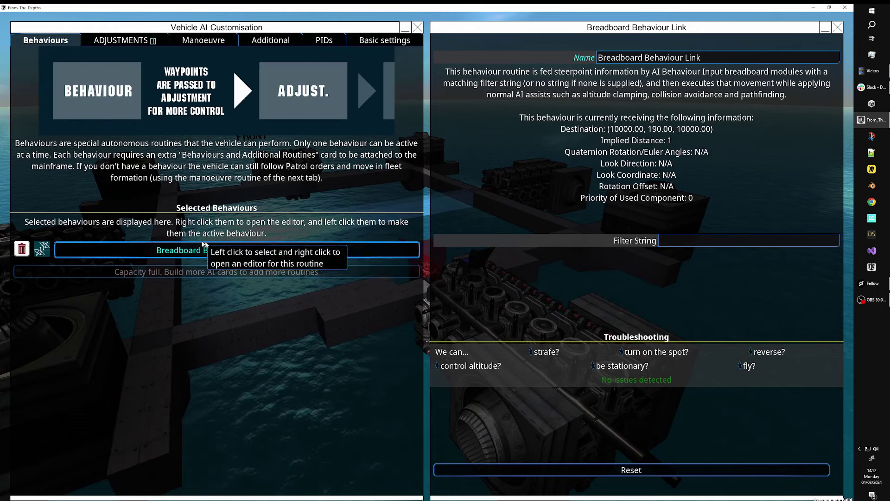
left_click(416, 29)
key("Escape")
Open the AI Breadboard's circuit editor.
key("e")
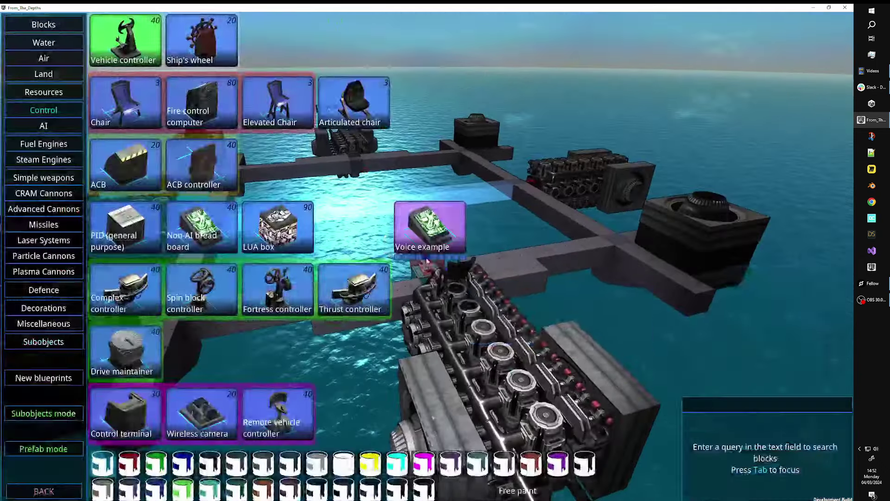
key("e")
key("q")
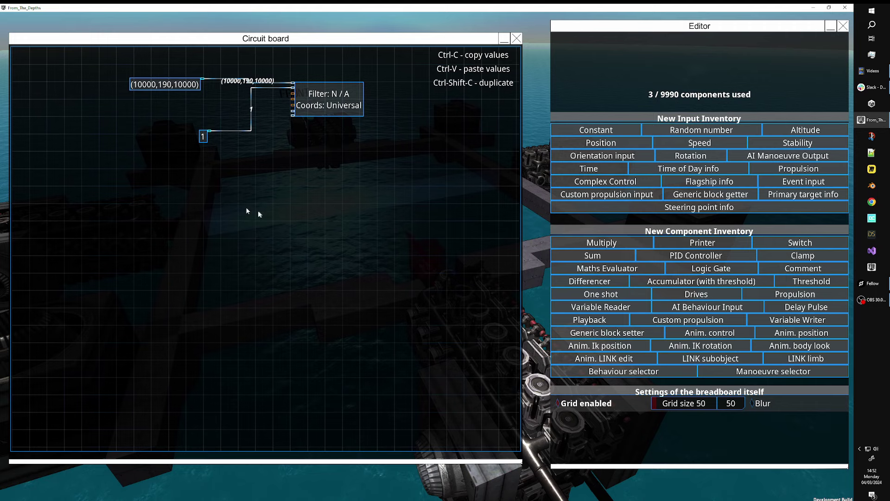
Move the AI Behaviour Input component slightly lower and the number constant 1 further left on the circuit board.
left_click(339, 111)
right_click(299, 152)
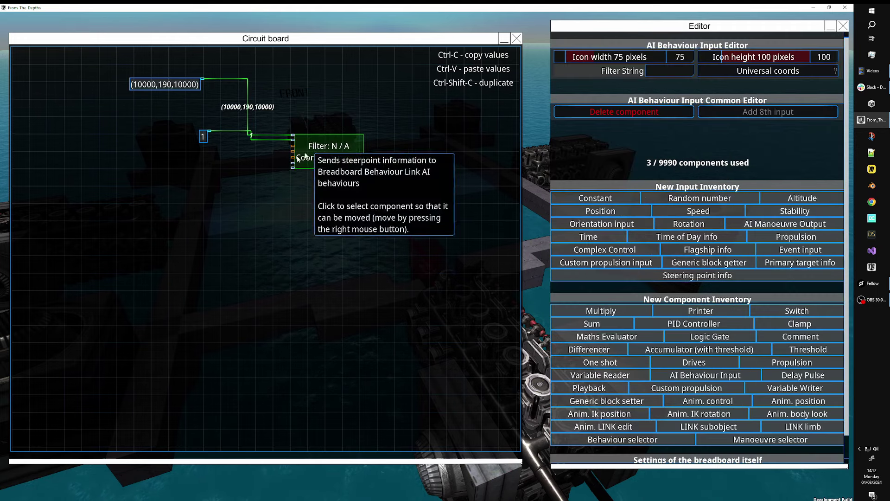
right_click(285, 122)
left_click(202, 138)
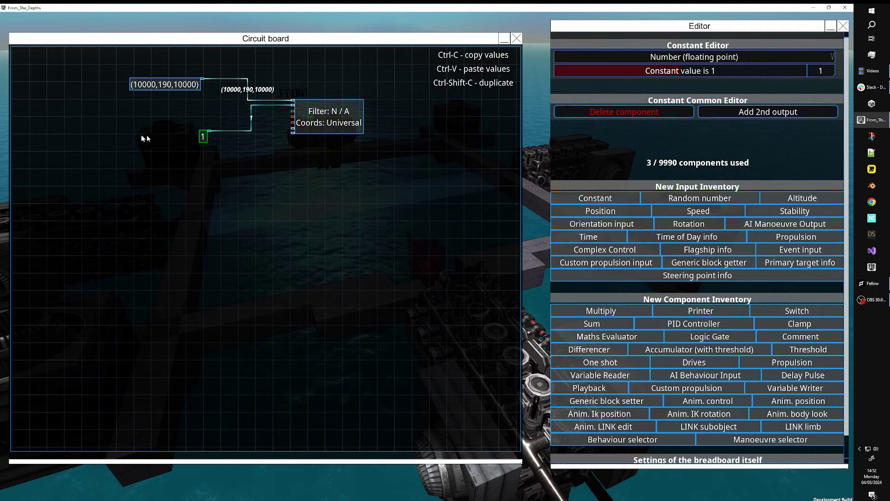
right_click(142, 136)
Review the settings of the vector constant and the AI Behaviour Input, and move the vector constant further left.
left_click(168, 85)
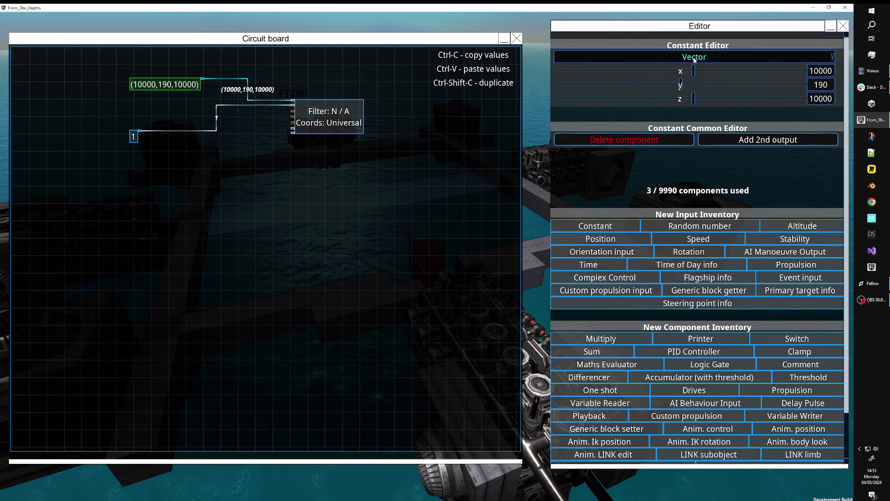
left_click(333, 128)
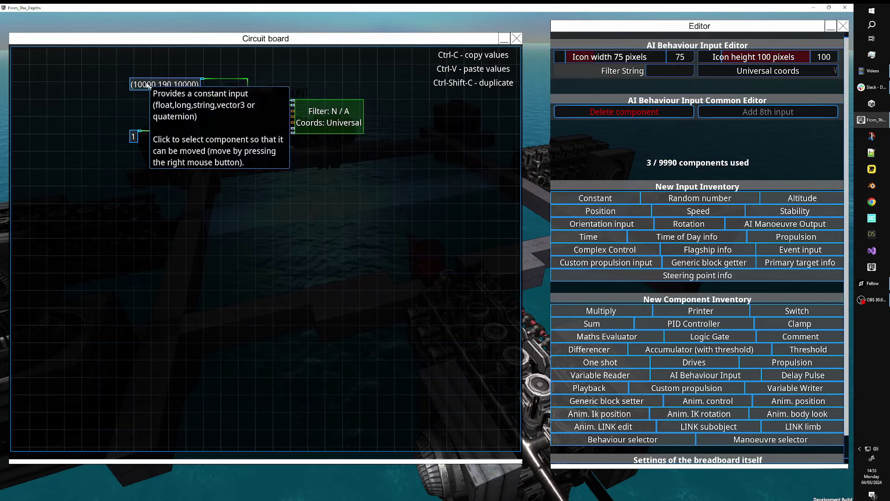
left_click(148, 84)
right_click(96, 78)
Try Standard coords on the AI Behaviour Input and return it to Universal coords.
left_click(352, 122)
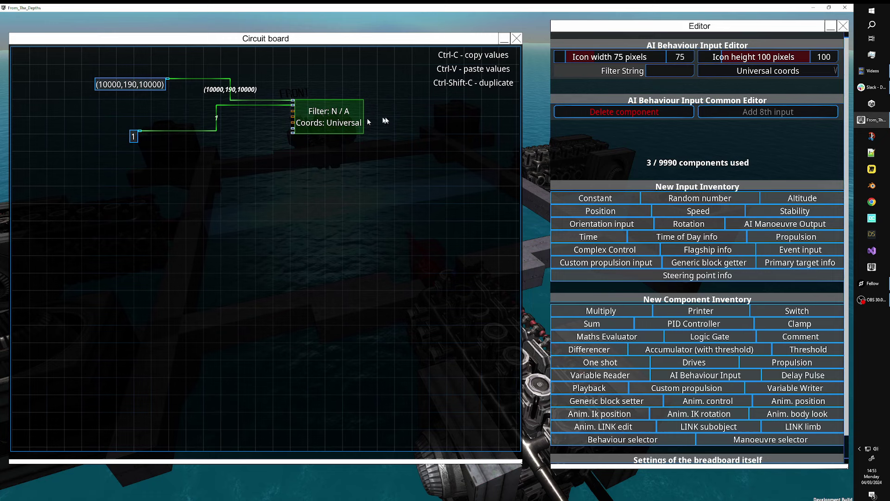
left_click(723, 72)
left_click(742, 96)
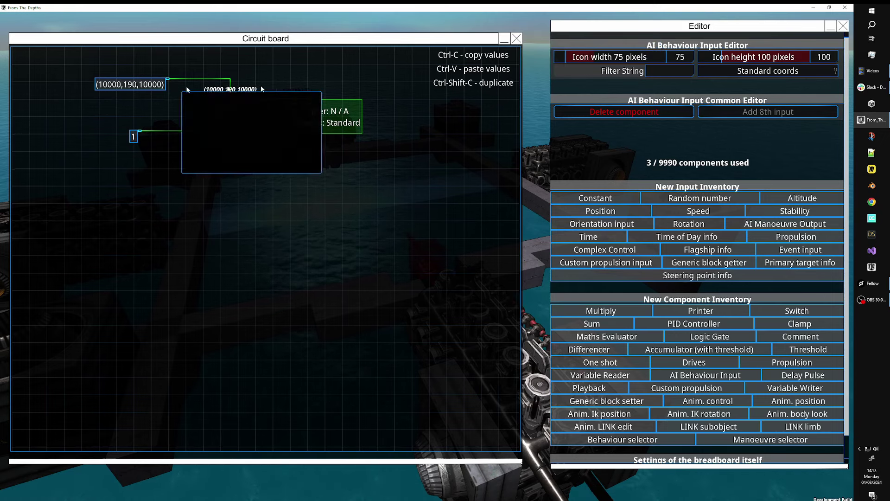
left_click(765, 70)
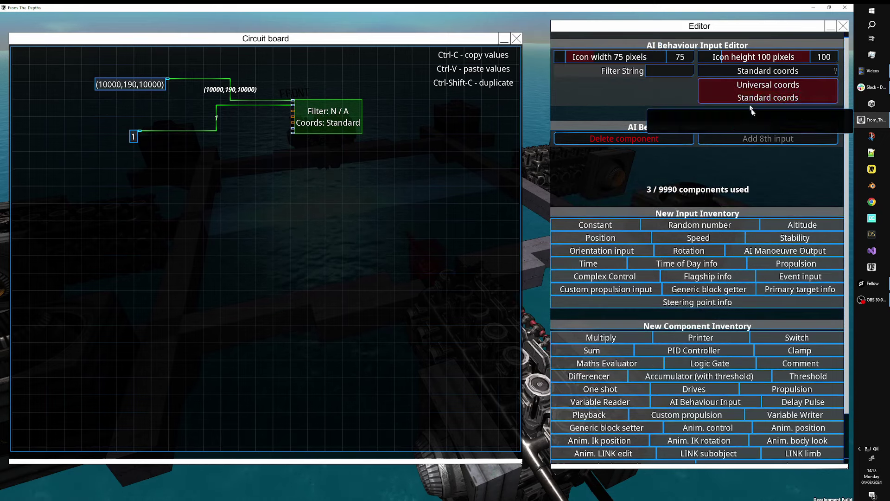
left_click(734, 85)
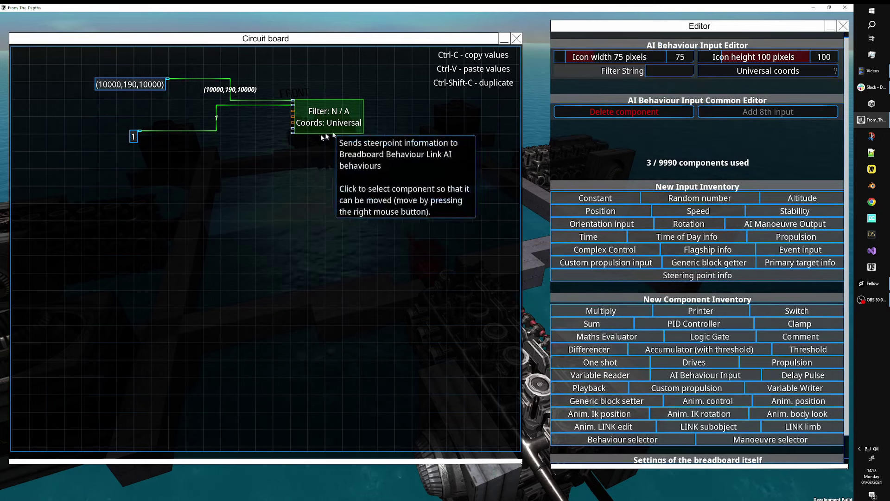
Move the number constant 1 lower and add a Position component between it and the vector constant.
left_click(134, 137)
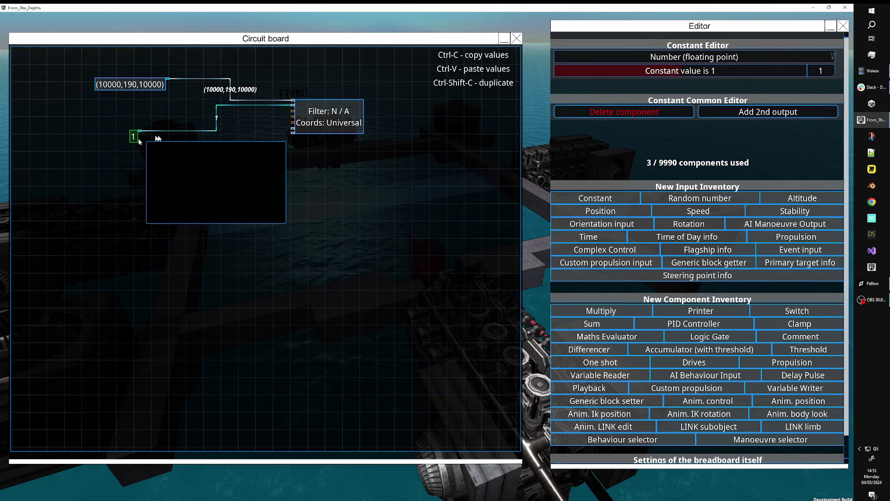
right_click(155, 171)
right_click(124, 155)
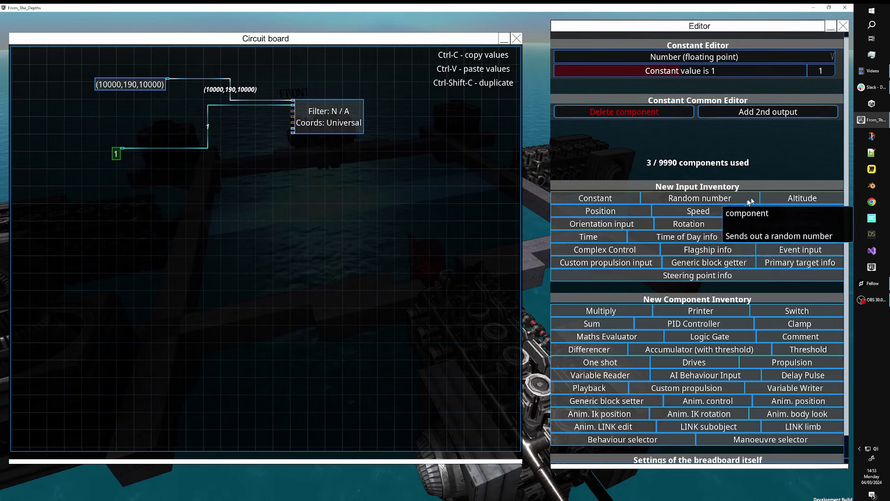
left_click(601, 211)
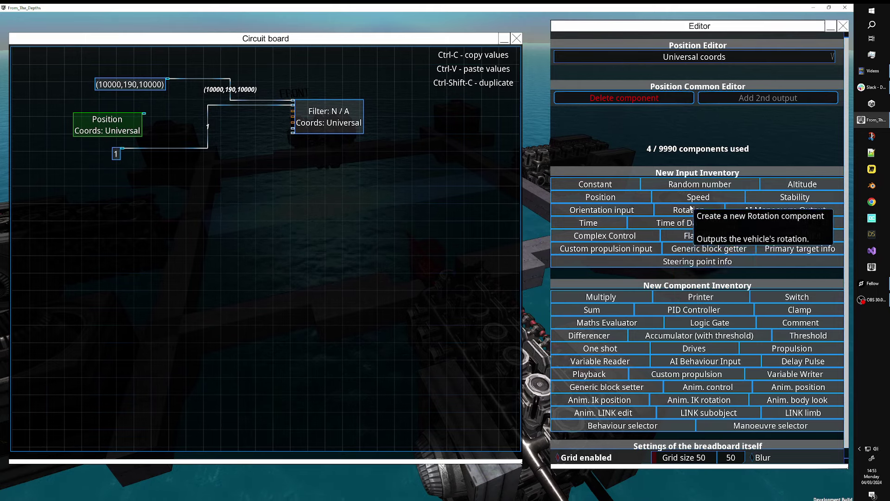
Place a Maths Evaluator below the constants and link the vector constant's output to its first input.
left_click(607, 322)
right_click(214, 170)
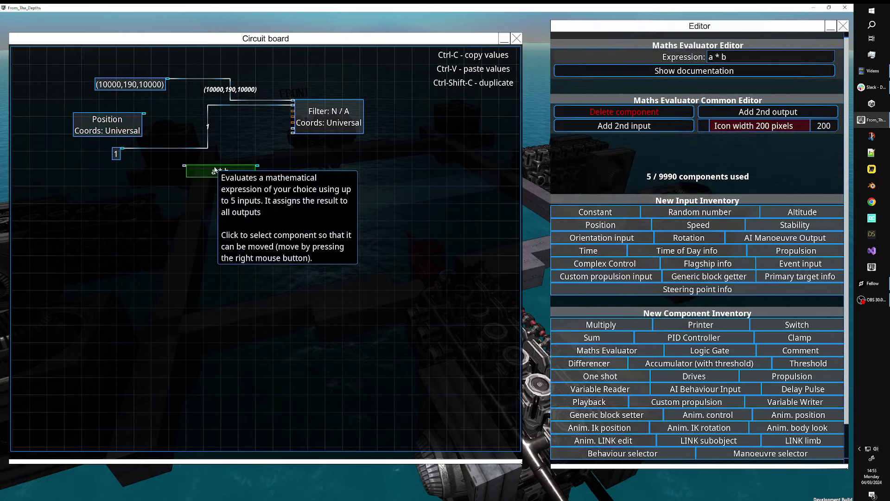
left_click(184, 166)
right_click(167, 78)
Add a second input to the Maths Evaluator and link the Position component's output to it.
left_click(214, 171)
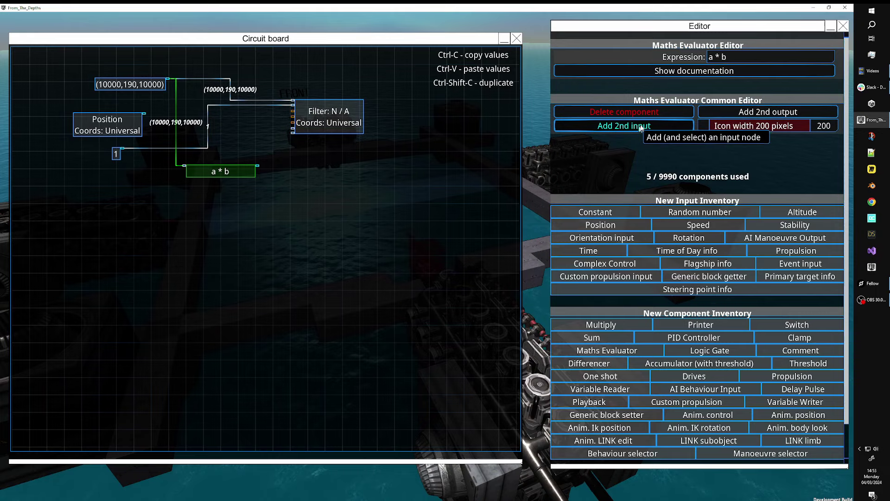
left_click(641, 126)
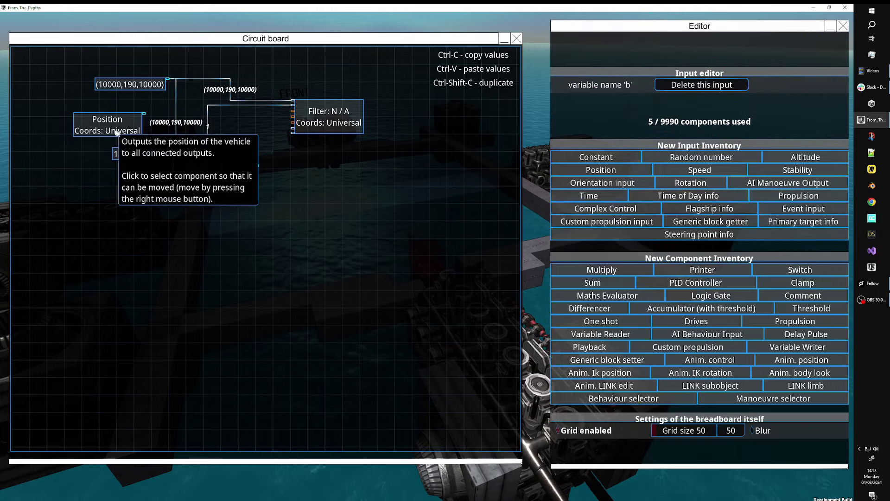
left_click(144, 114)
right_click(185, 176)
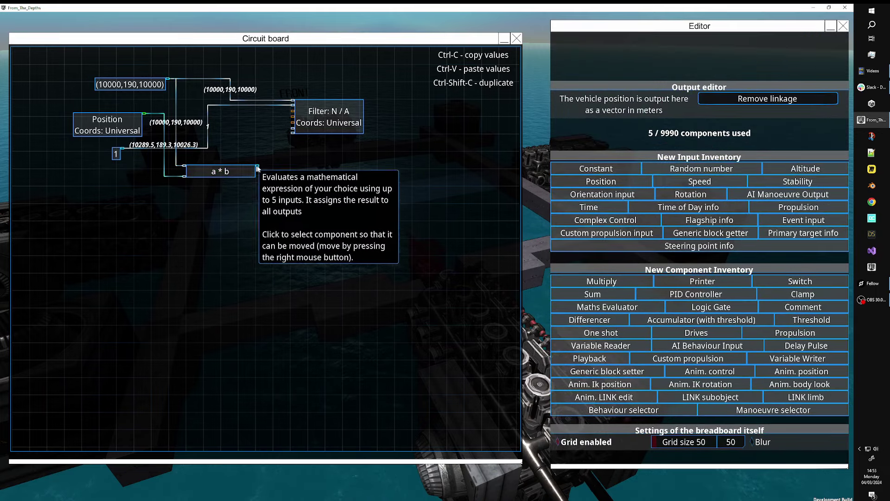
Set the Maths Evaluator's expression to (a -b).magnitude.
left_click(231, 173)
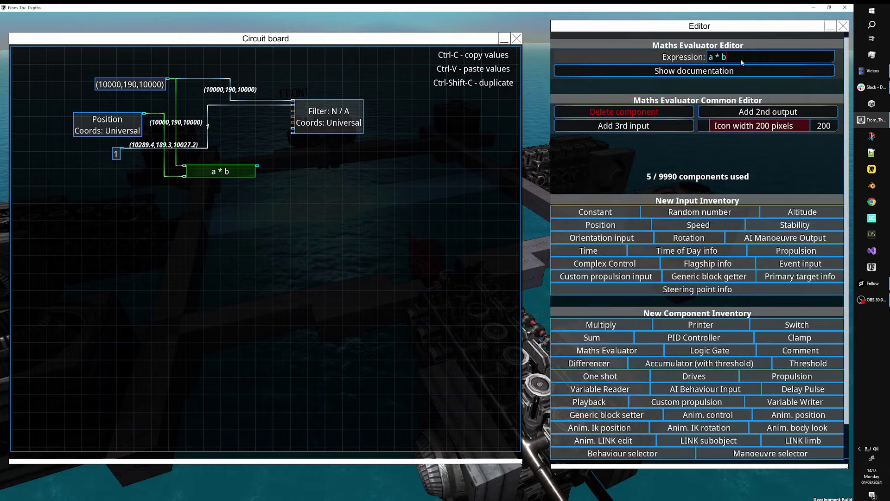
key("BackSpace")
key("BackSpace")
key("BackSpace")
key("BackSpace")
key("BackSpace")
type("(a -b).magnitude")
Delete the number constant 1 and move the AI Behaviour Input component further right.
left_click(116, 154)
left_click(624, 112)
left_click_drag(329, 116, 416, 116)
Link the magnitude evaluator's output to the AI Behaviour Input's second input and move the Position component lower and further left.
left_click(257, 165)
right_click(379, 106)
left_click_drag(107, 124, 73, 142)
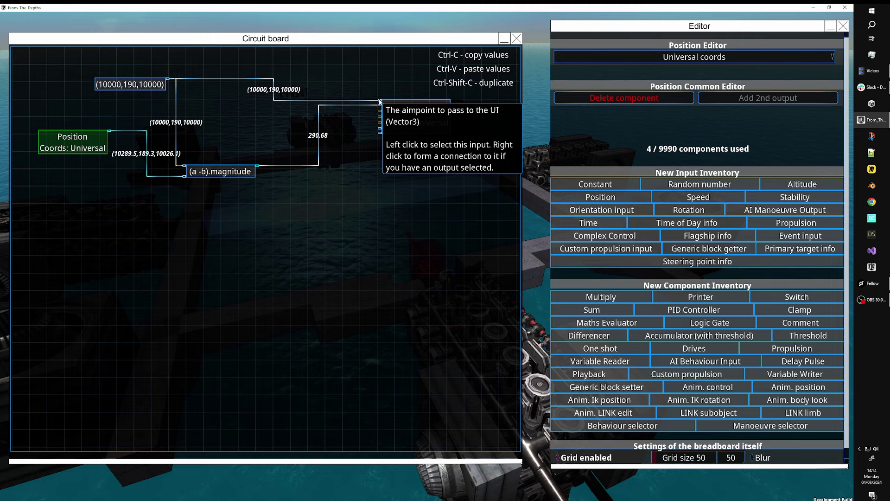
Add another Maths Evaluator below the magnitude evaluator with the expression FromEuler(0,90,0).
left_click(379, 101)
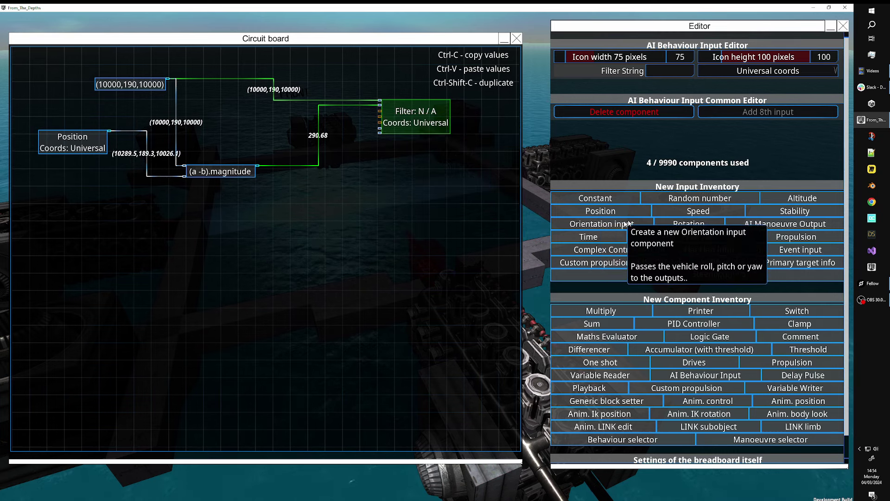
left_click(607, 336)
left_click(731, 58)
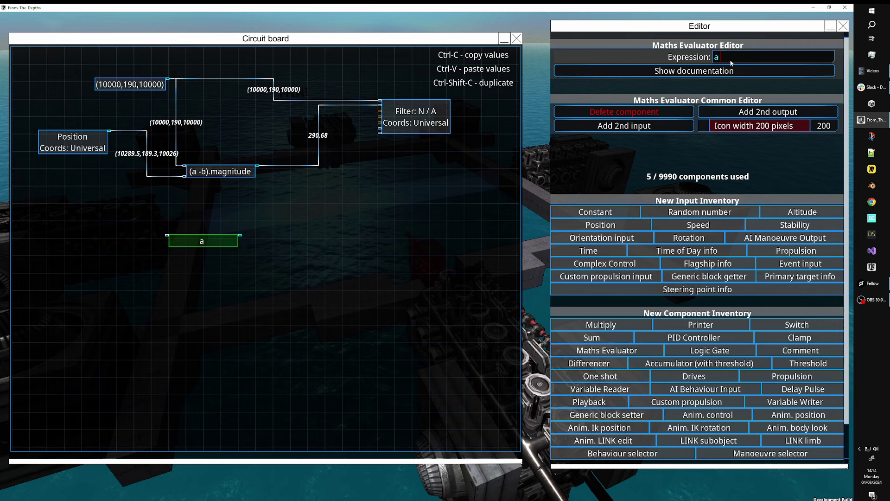
type("FromEuler(")
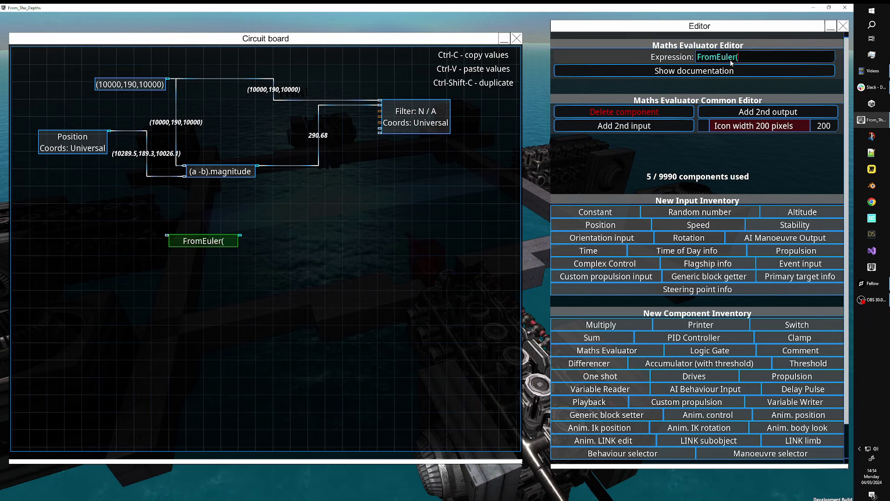
type("0,90,0)")
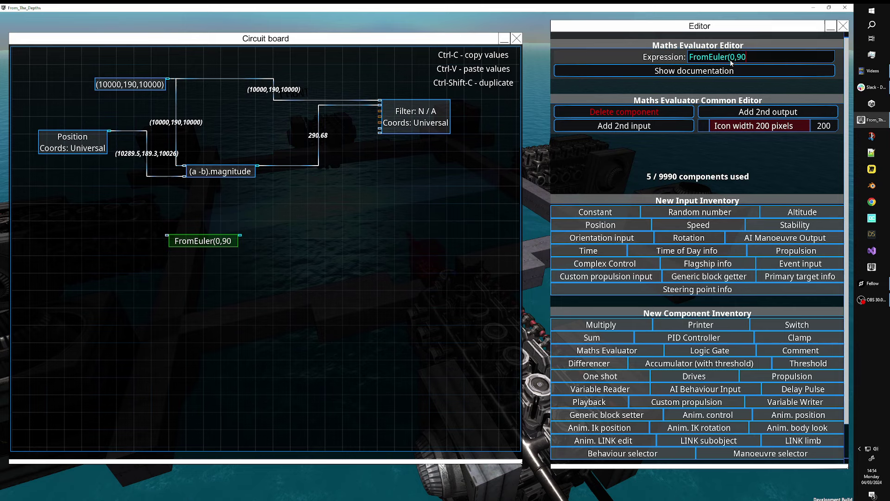
Link the FromEuler evaluator's output to the AI Behaviour Input's desired end rotation input and move the evaluator closer to it.
left_click(240, 235)
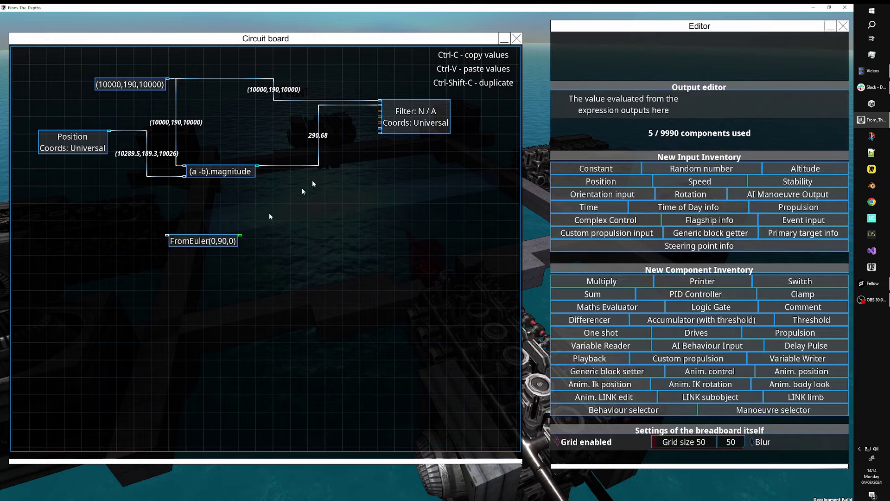
left_click(380, 112)
left_click(215, 240)
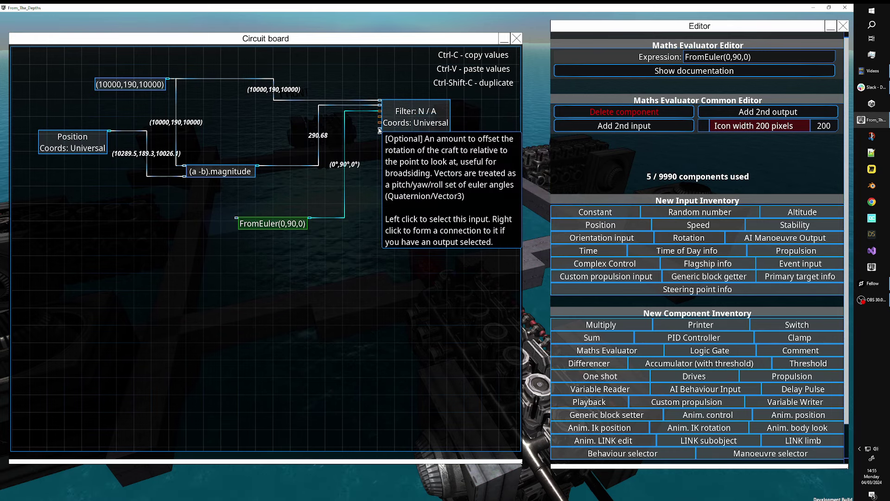
right_click(254, 199)
right_click(232, 225)
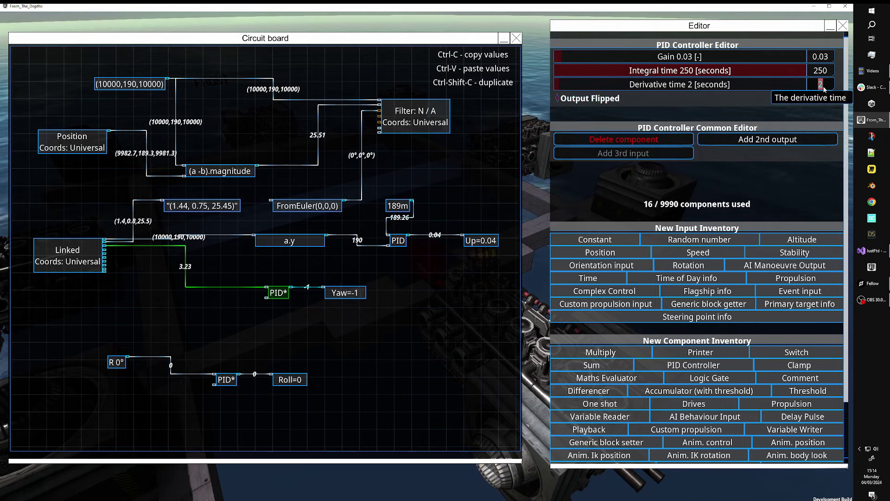
Set the yaw PID controller's derivative time to 0.5 seconds.
key("BackSpace")
type("0.5")
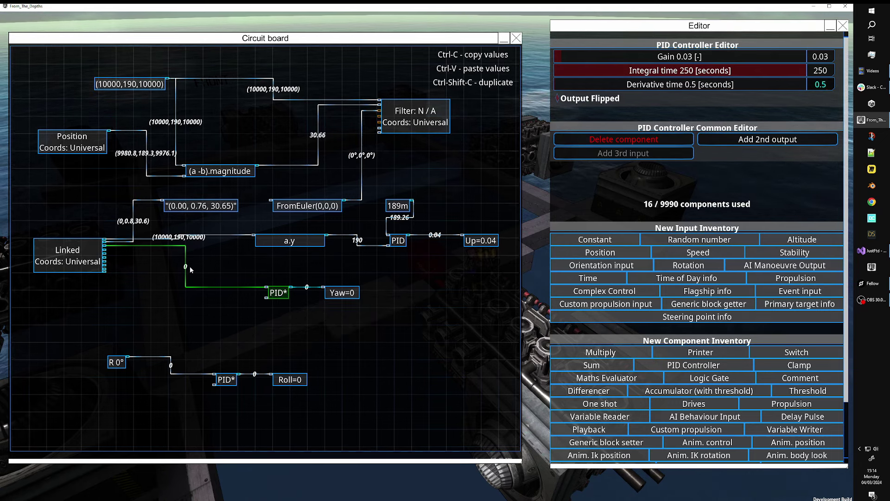
left_click(190, 267)
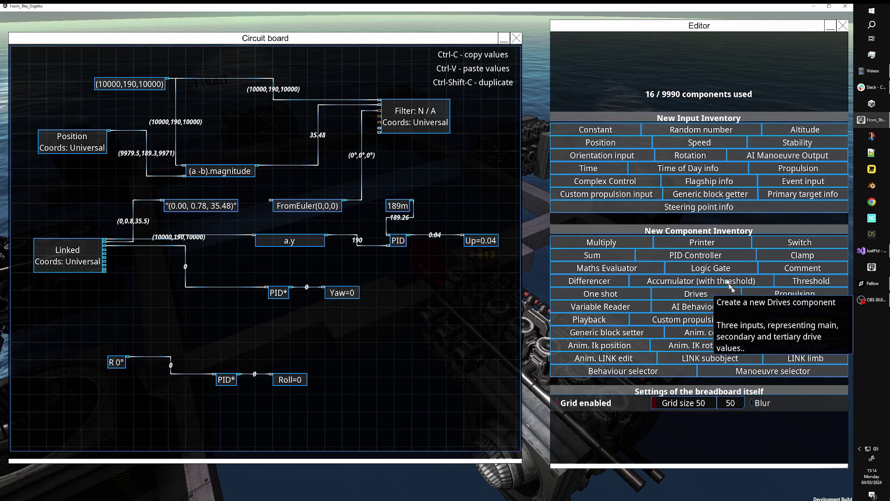
Add a PID Controller below the yaw PID, fed only by the Linked component's relative elevation output, deleting its set point input.
left_click(694, 256)
right_click(209, 305)
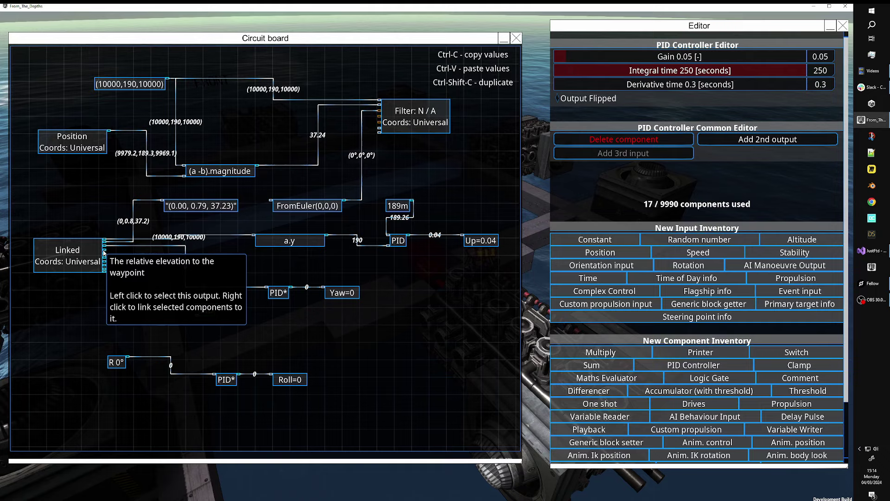
left_click(104, 251)
right_click(197, 306)
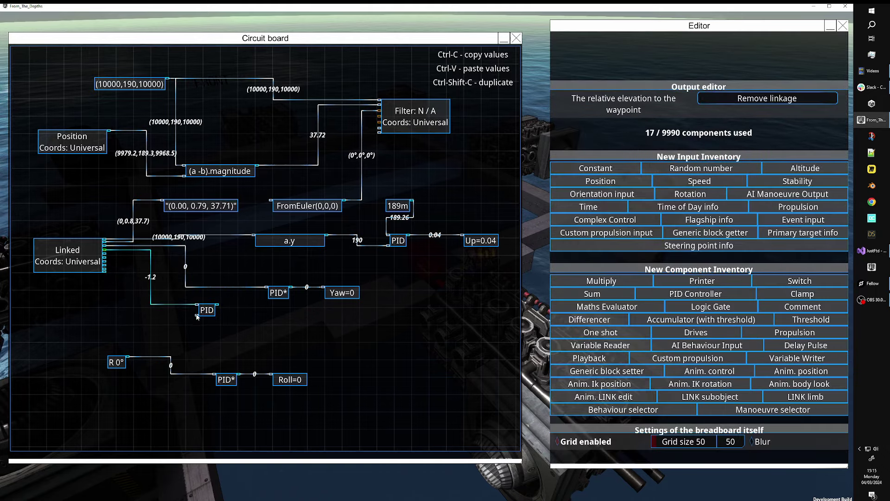
left_click(197, 315)
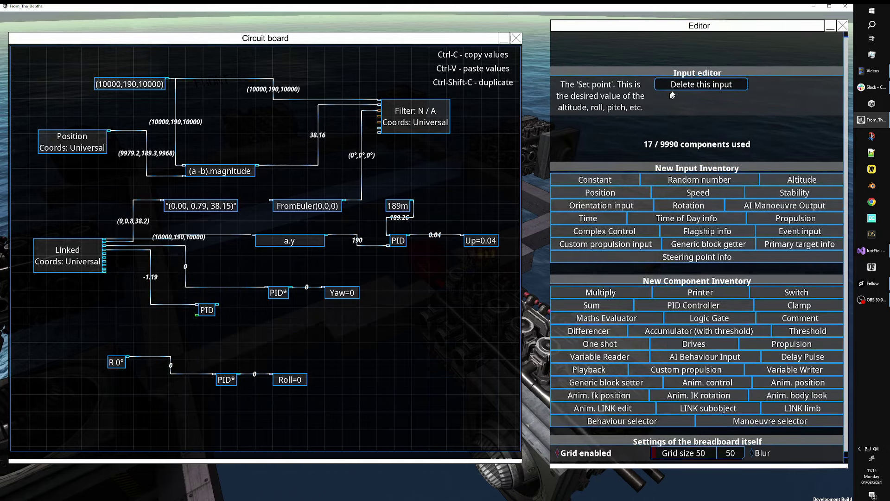
left_click(678, 85)
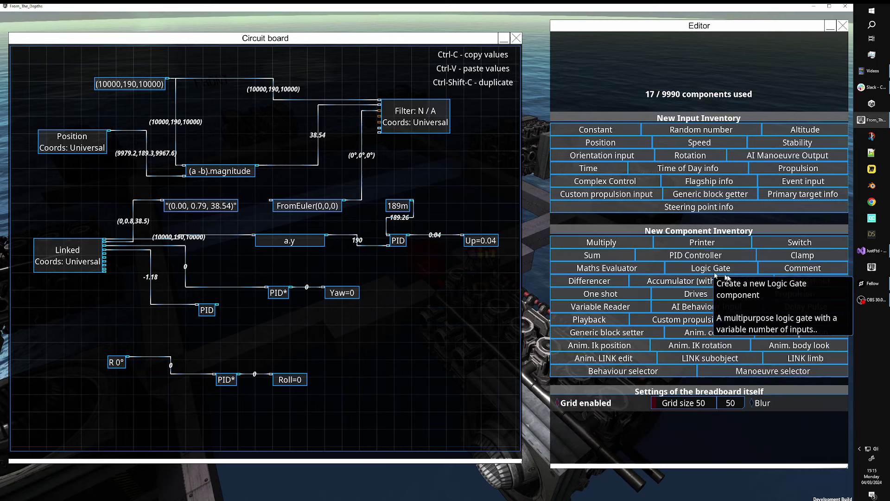
left_click(784, 171)
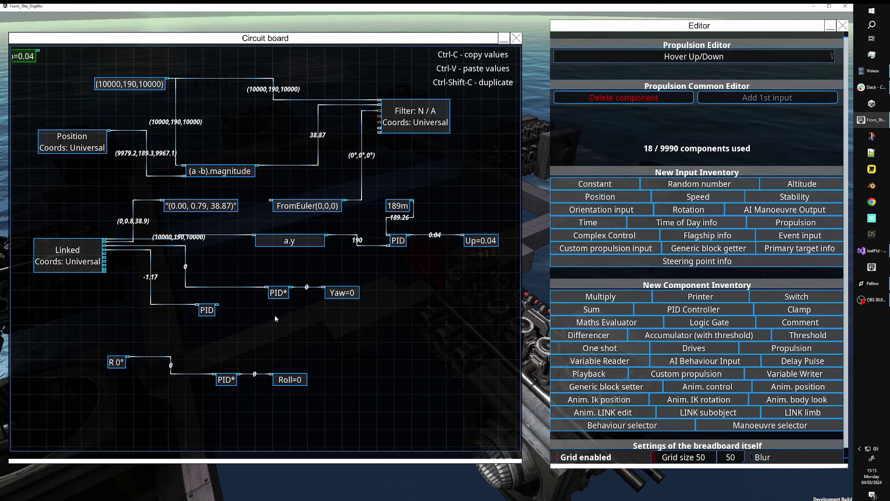
left_click(274, 315)
left_click(726, 57)
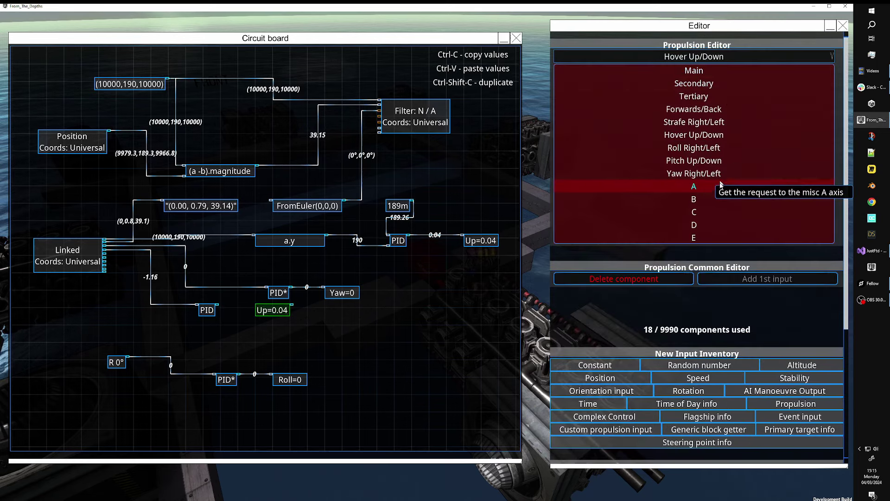
left_click(685, 163)
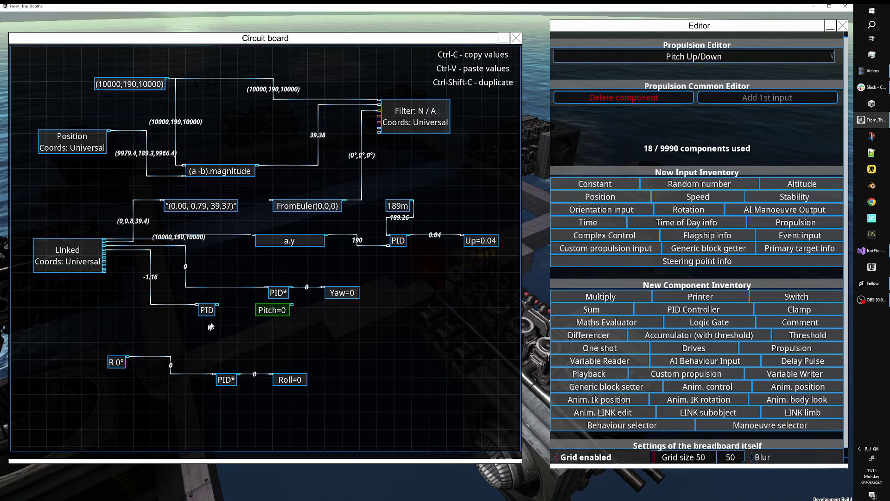
left_click(217, 305)
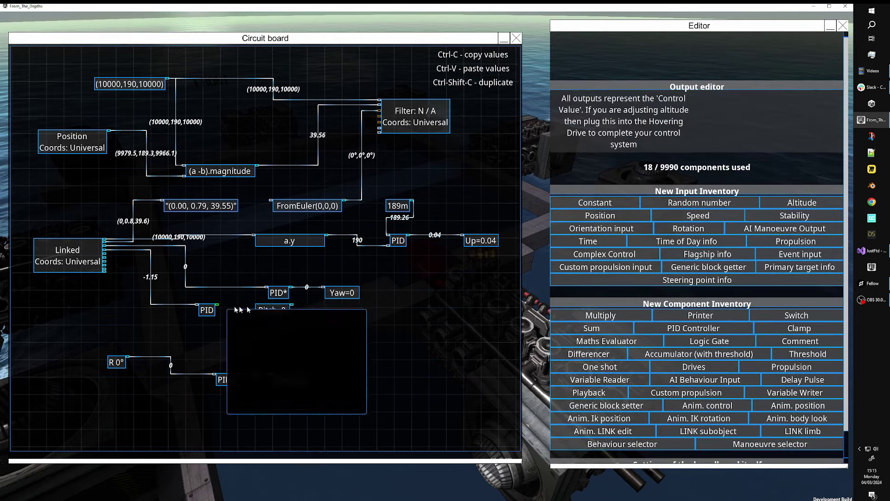
left_click_drag(273, 313, 273, 329)
key("Delete")
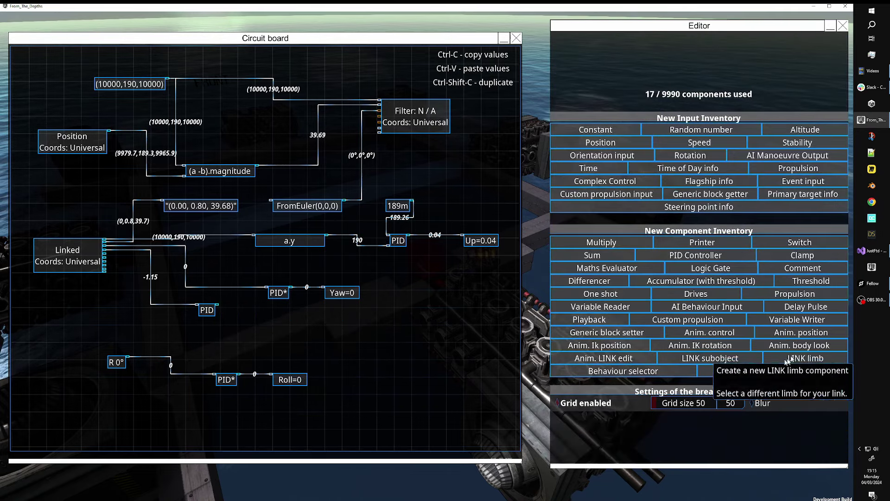
Add a Propulsion output component below the elevation PID, link the PID's output to it and set its axis to Pitch Up/Down.
left_click(792, 348)
left_click_drag(272, 328, 289, 327)
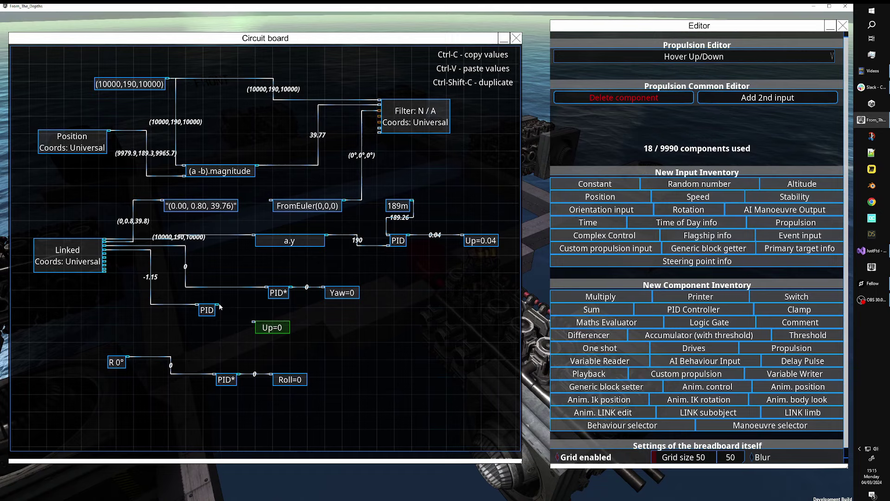
left_click(217, 305)
right_click(254, 328)
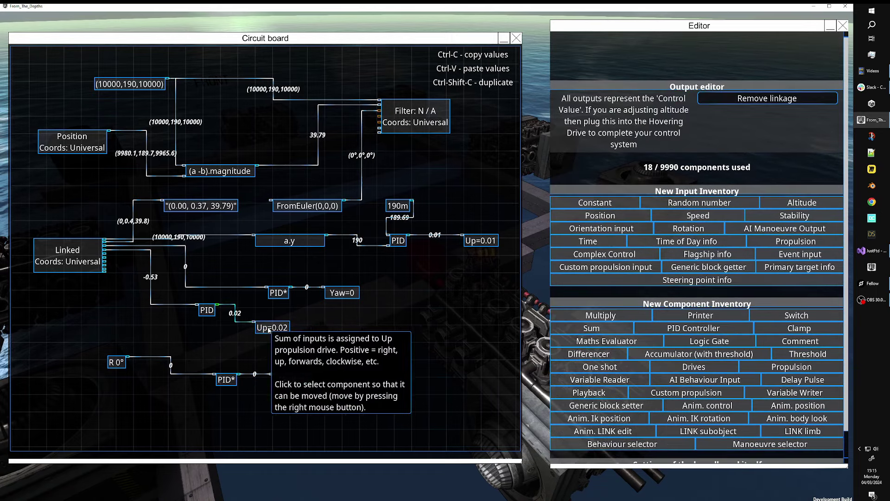
left_click(271, 327)
left_click(694, 56)
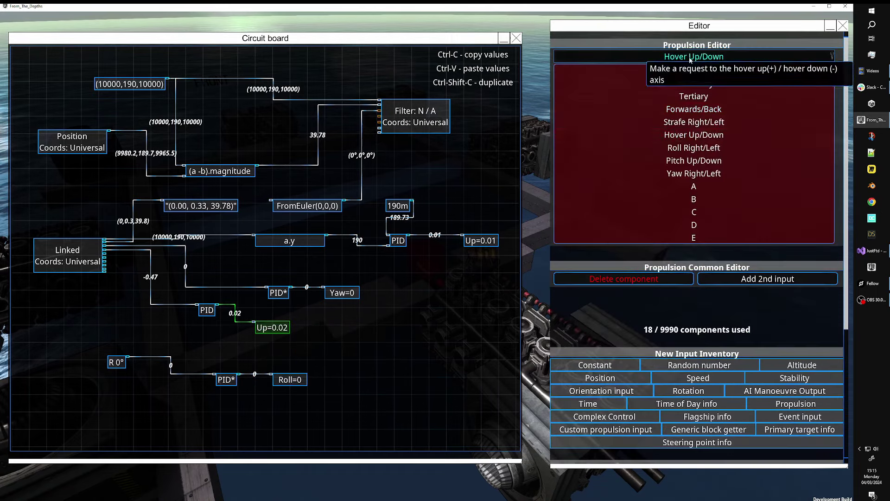
left_click(704, 160)
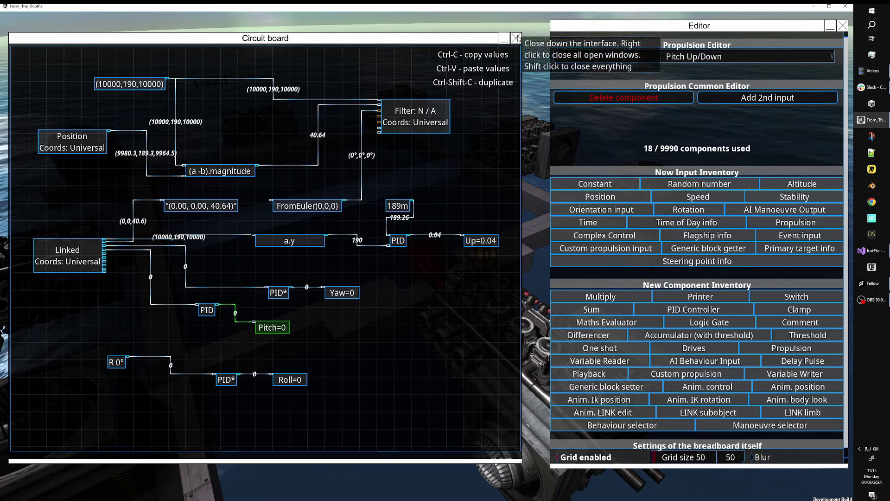
Close the breadboard and AI windows and give StablePlatform a patrol order to distant waypoints on the map.
left_click(517, 38)
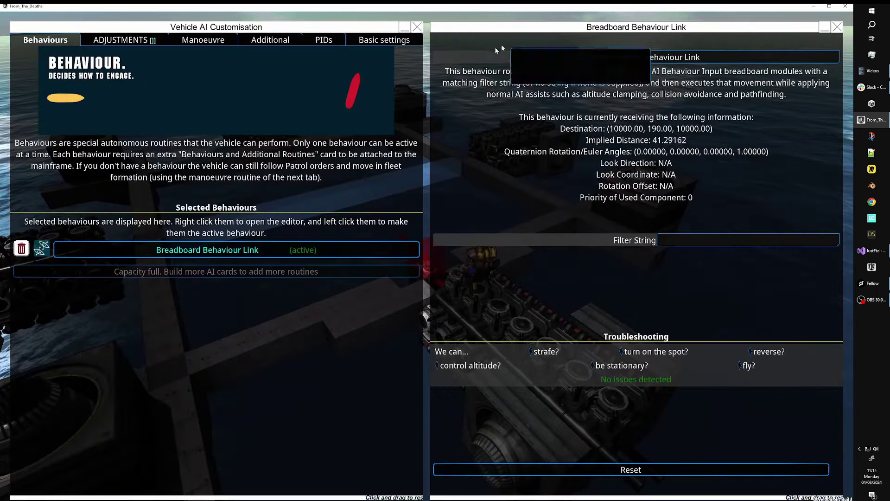
right_click(417, 27)
key("b")
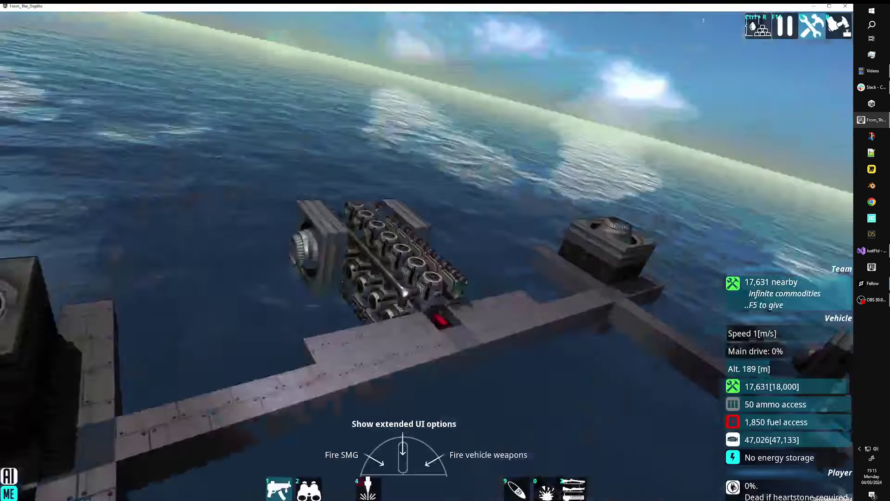
key("m")
left_click(434, 304)
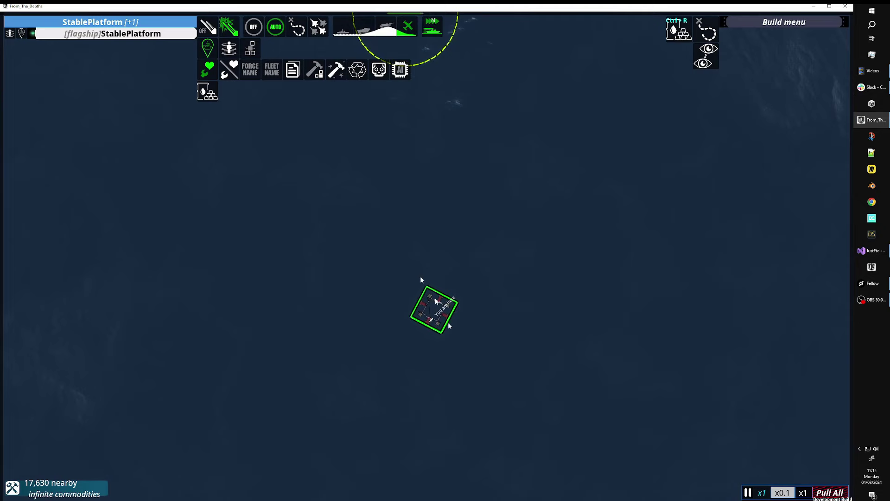
left_click(297, 35)
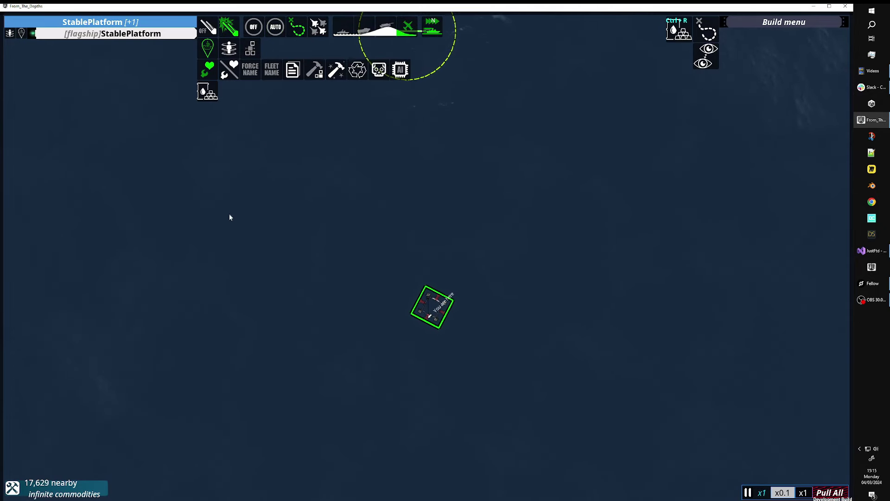
left_click(161, 185)
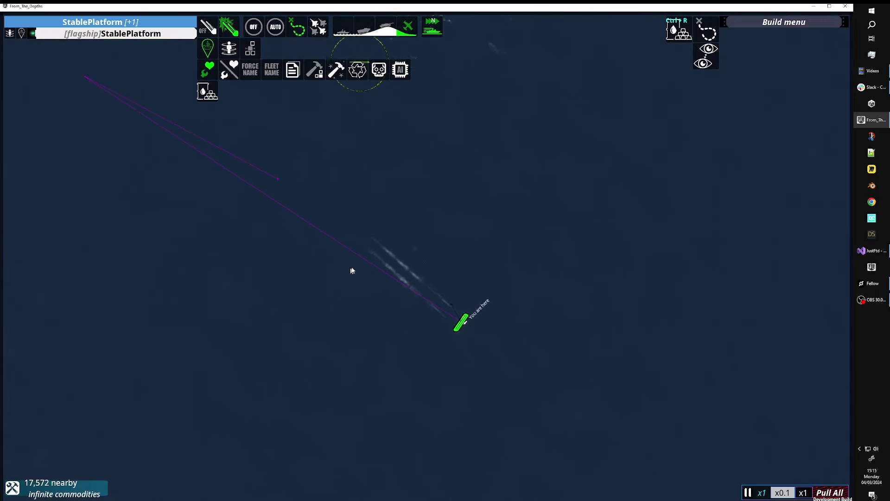
key("m")
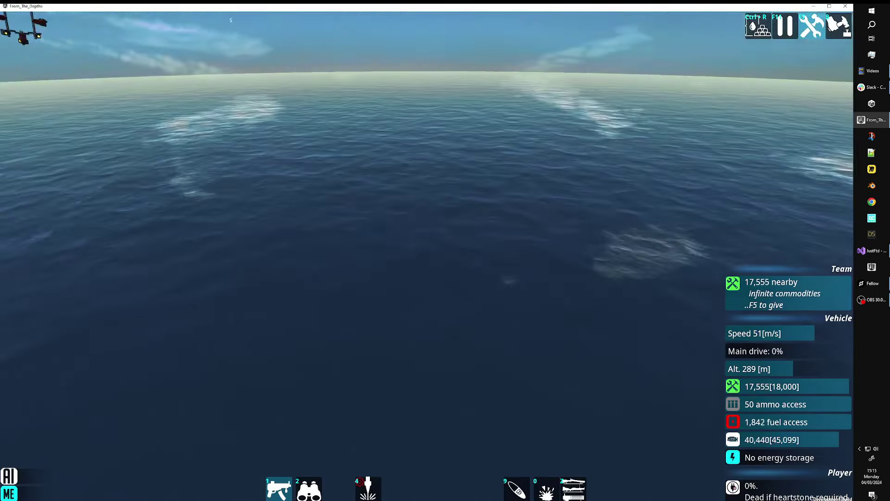
Reopen the breadboard and add a Clamp from -20 to 20 below the Linked component, fed by its relative elevation output.
key("q")
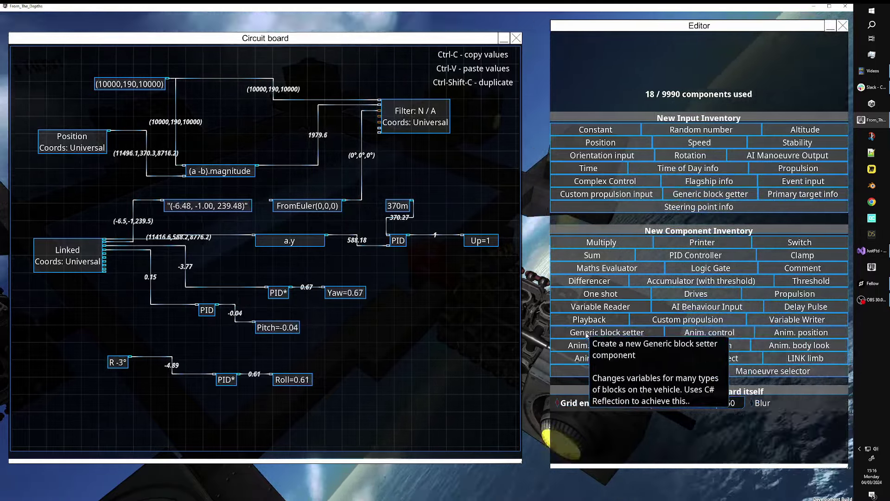
left_click(802, 255)
right_click(100, 328)
left_click_drag(104, 258, 84, 321)
left_click(687, 58)
type("-20")
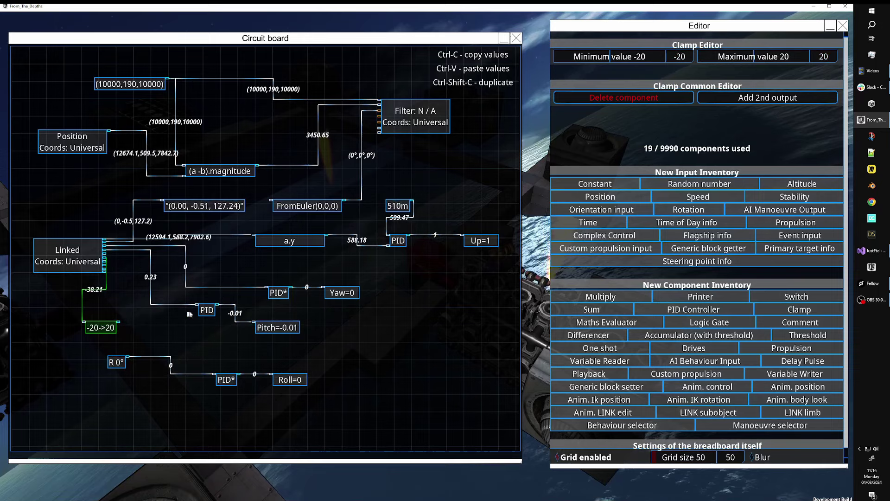
Feed the clamp into the pitch PID and add an Orientation input set to Pitch as the PID's other input.
left_click(207, 309)
left_click(600, 259)
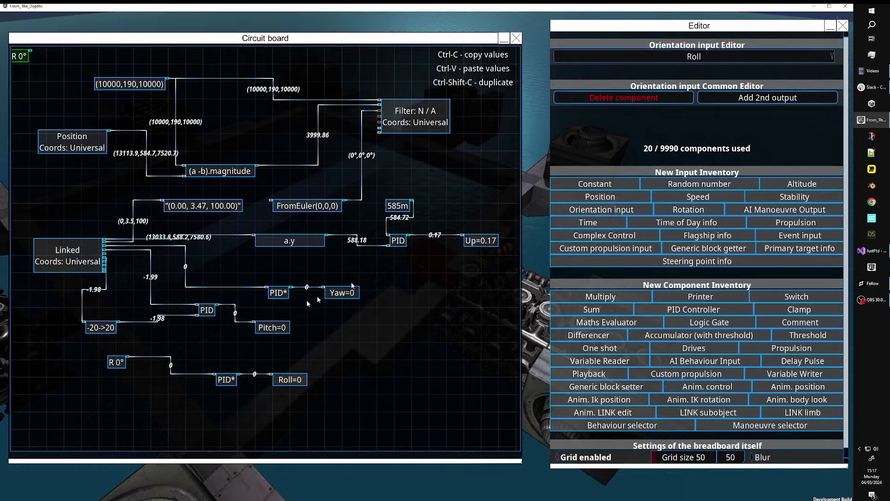
right_click(189, 332)
left_click_drag(189, 333, 172, 333)
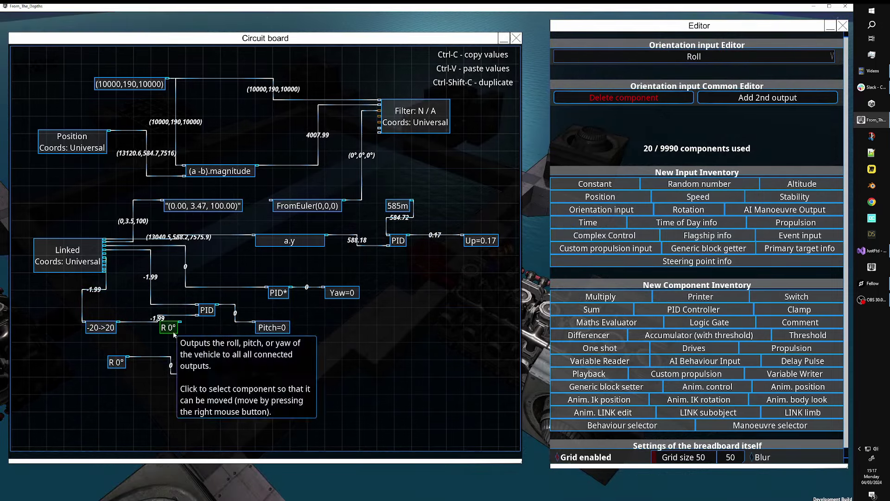
left_click(694, 56)
left_click(695, 84)
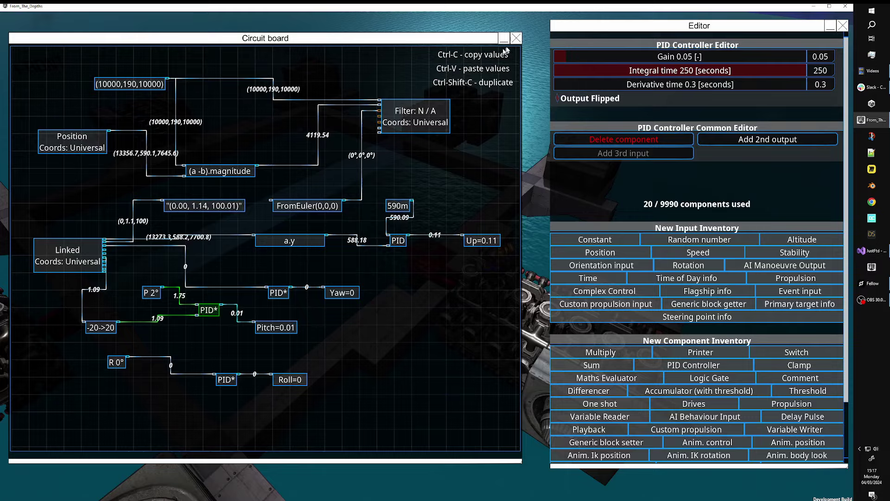
Close the breadboard and AI windows and give StablePlatform a new patrol order away from its position on the map.
left_click(517, 38)
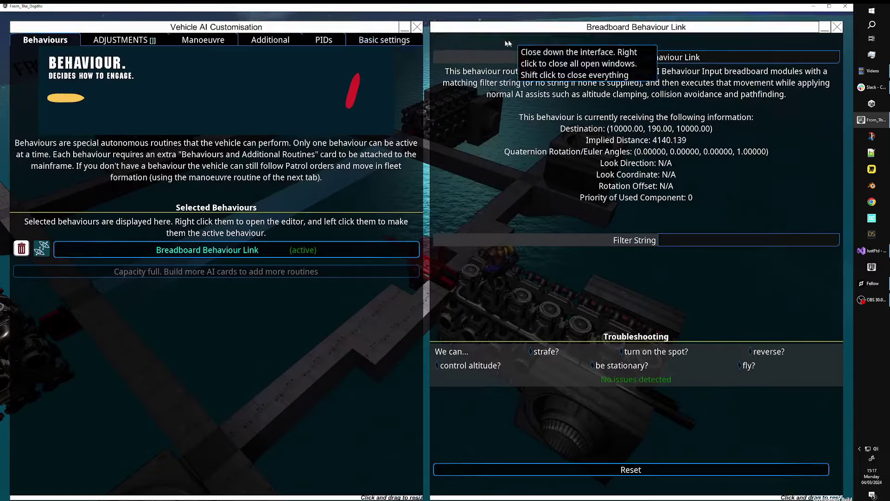
left_click(417, 26)
key("s")
key("b")
key("m")
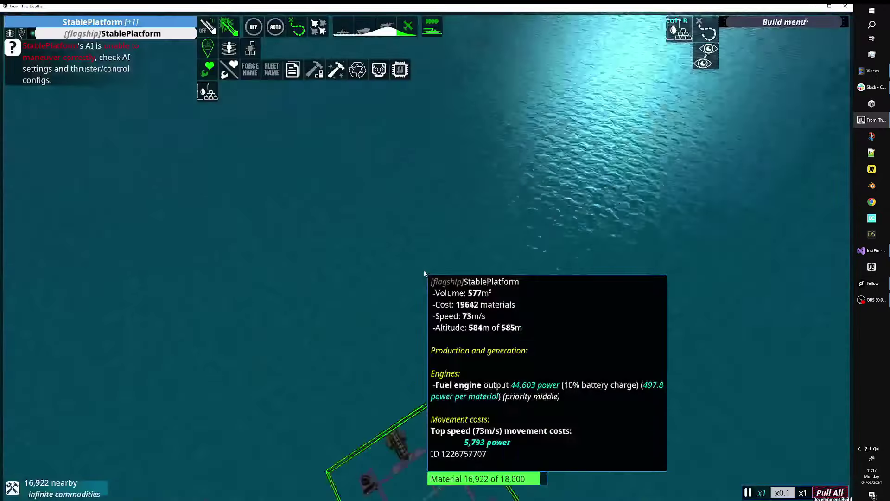
scroll(402, 302, "down", 10)
scroll(394, 258, "up", 5)
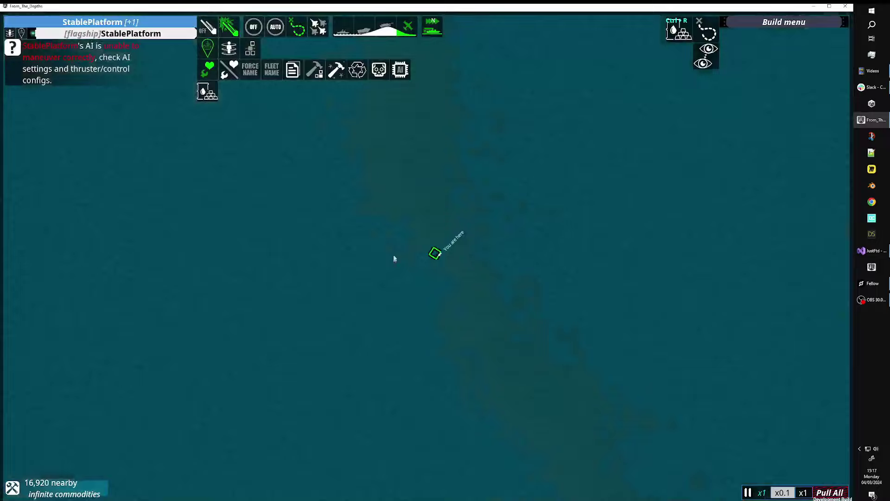
scroll(457, 316, "down", 5)
scroll(457, 317, "up", 5)
right_click(165, 193)
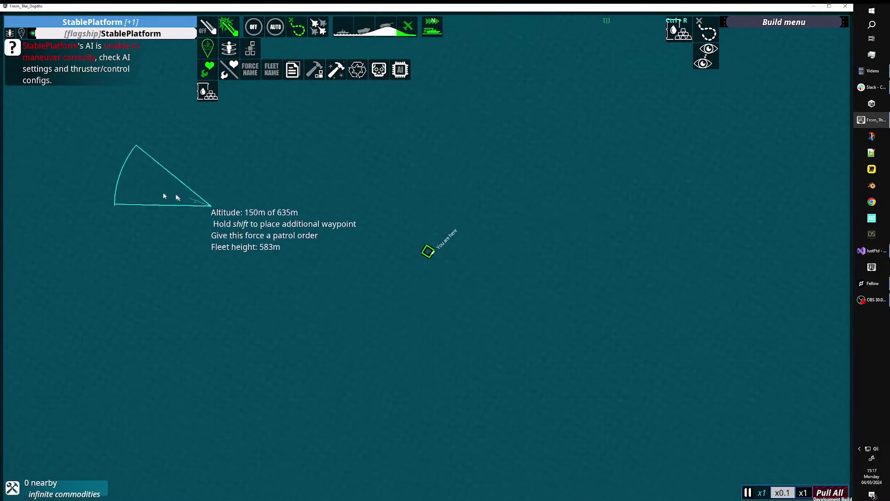
key("m")
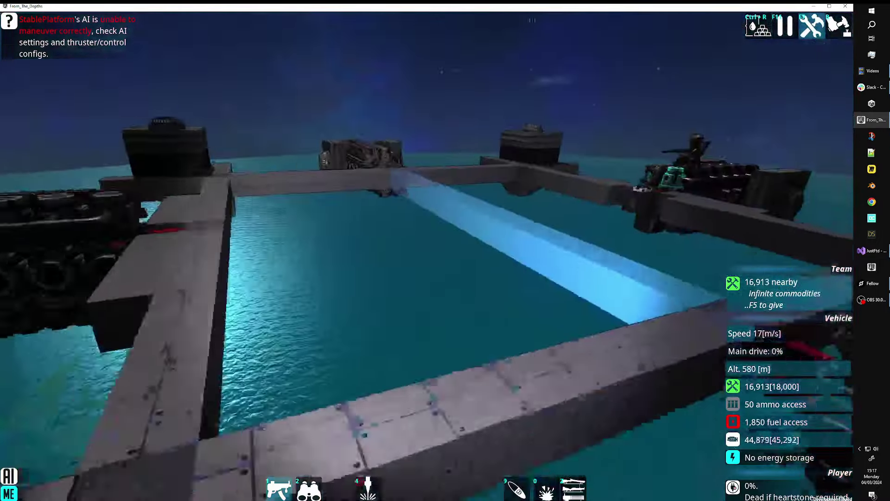
Reopen the breadboard, add a Maths Evaluator below the a.y evaluator and link the Linked component's relative waypoint vector to it.
key("b")
key("d")
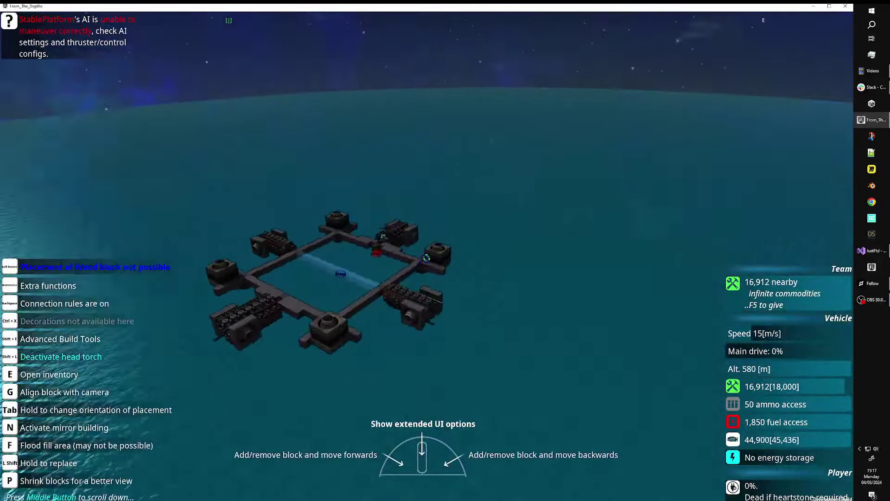
key("w")
key("q")
left_click(606, 350)
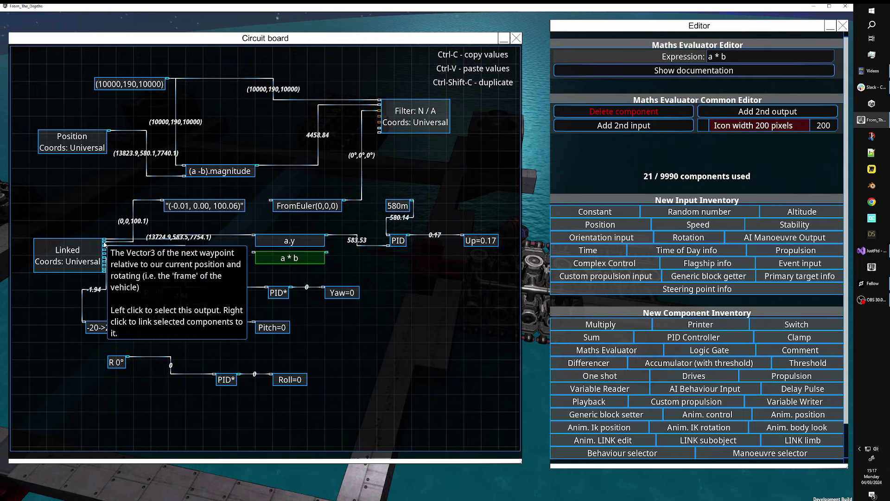
left_click(104, 241)
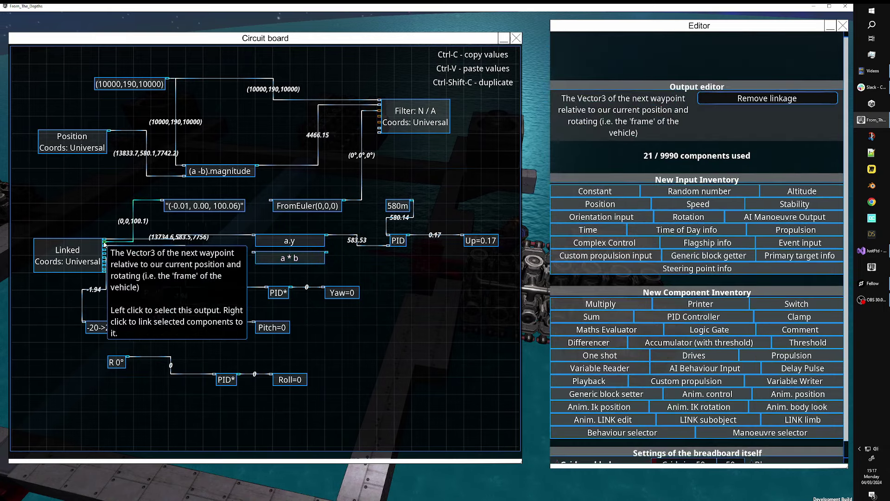
right_click(253, 253)
Move the new Maths Evaluator to just above the Yaw output and set its expression to a.z.
left_click(293, 262)
right_click(325, 268)
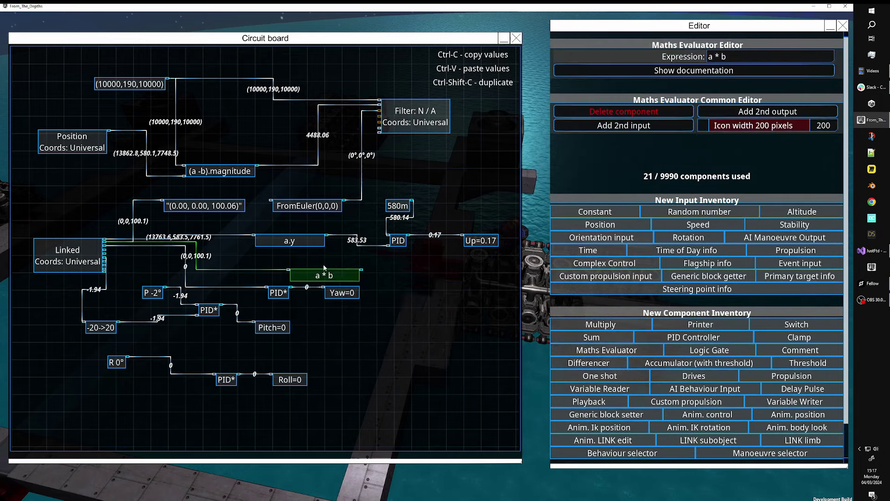
right_click(365, 275)
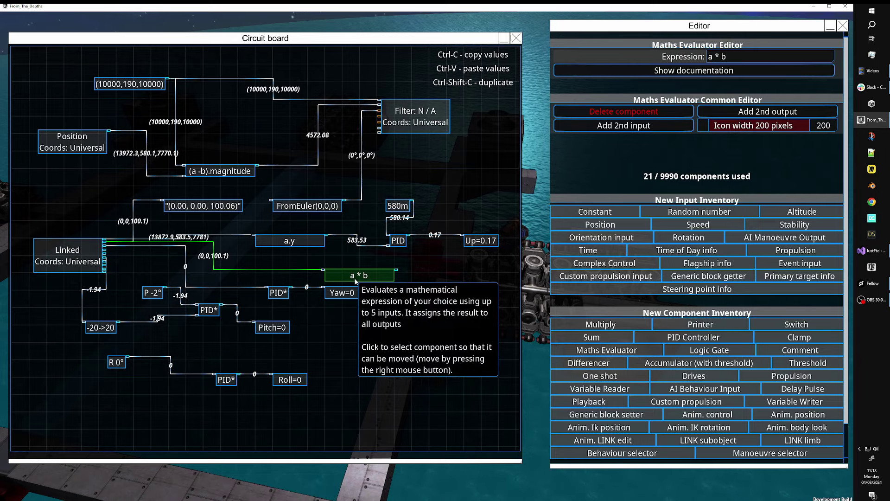
left_click(742, 56)
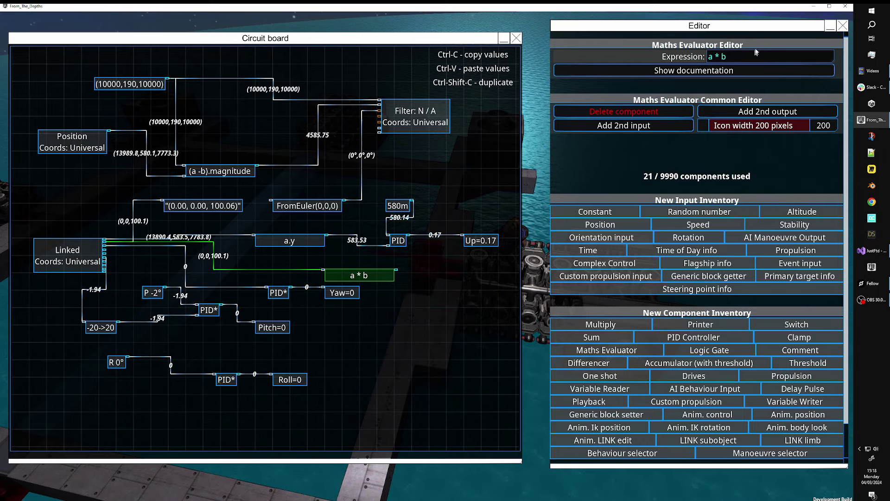
type("a.t")
key("BackSpace")
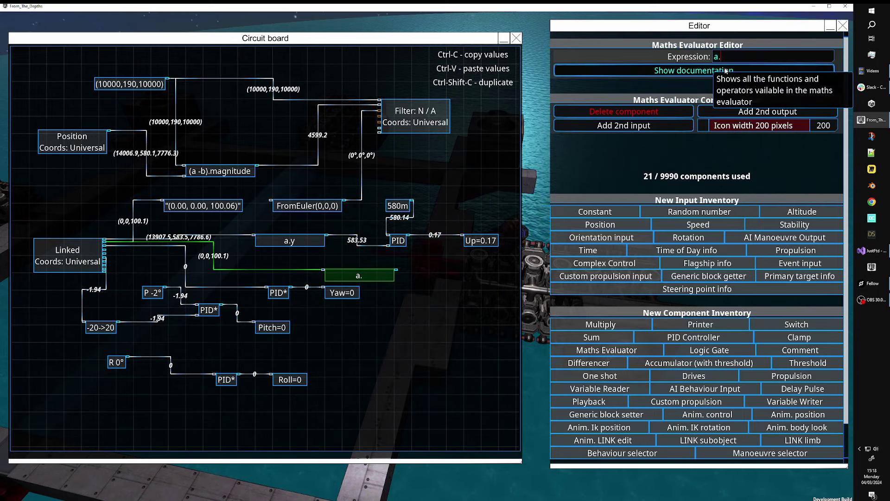
type("z")
Add a PID Controller beside the Yaw output and link the a.z evaluator's output to its first input.
left_click(693, 337)
left_click(433, 293)
left_click_drag(396, 270, 423, 287)
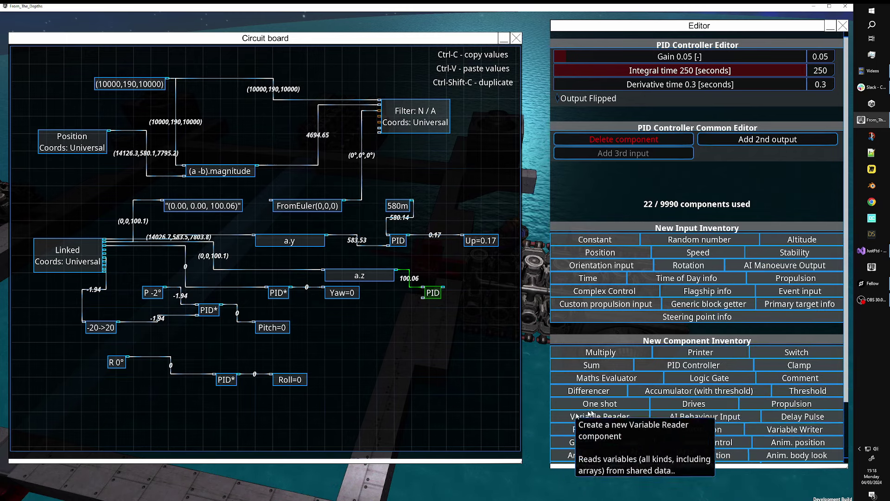
Add a Propulsion output component set to Forwards/Back below the new PID and link the PID's output to it.
left_click(786, 405)
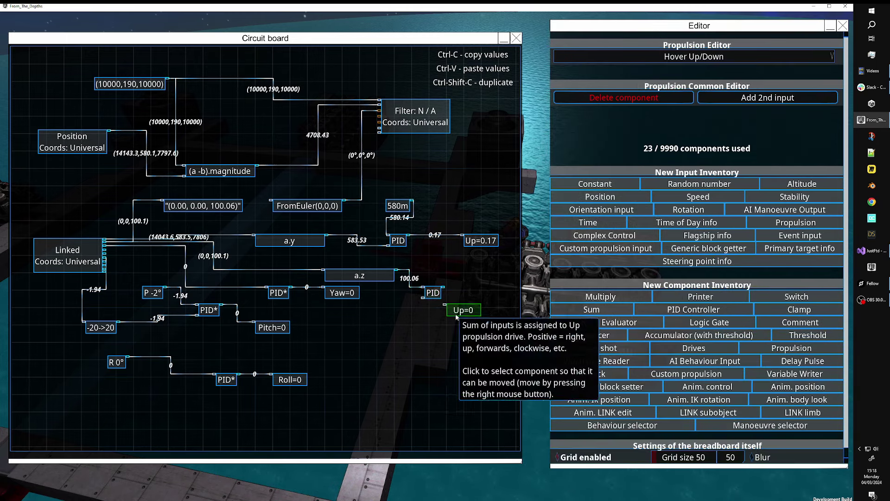
left_click(694, 57)
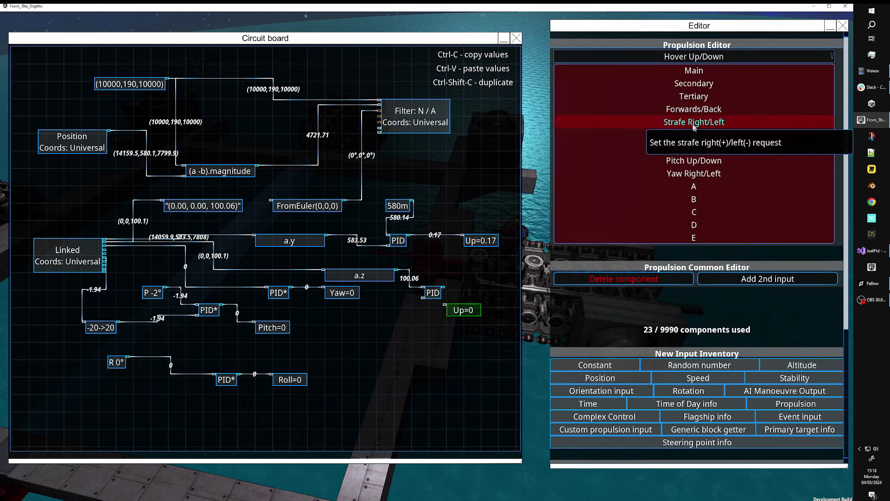
left_click(693, 109)
left_click_drag(464, 310, 470, 328)
left_click(443, 287)
left_click(445, 322)
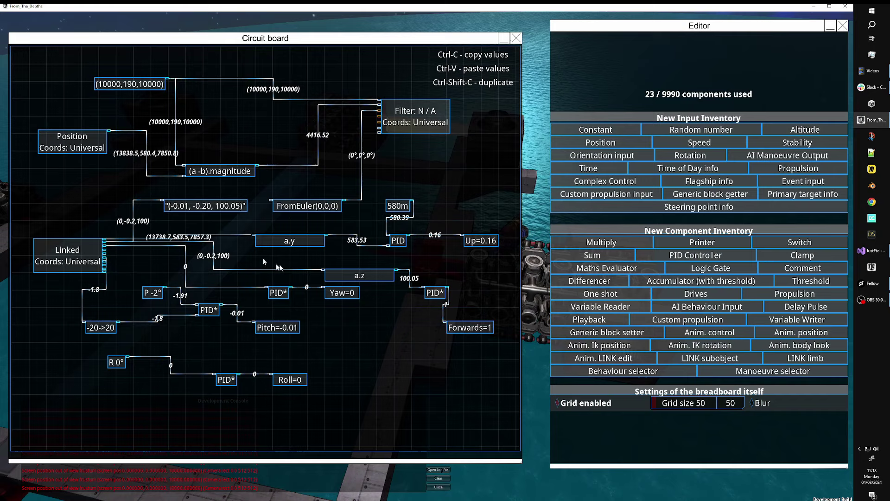
Close the circuit board and the Vehicle AI Customisation window to observe the vehicle.
left_click(515, 38)
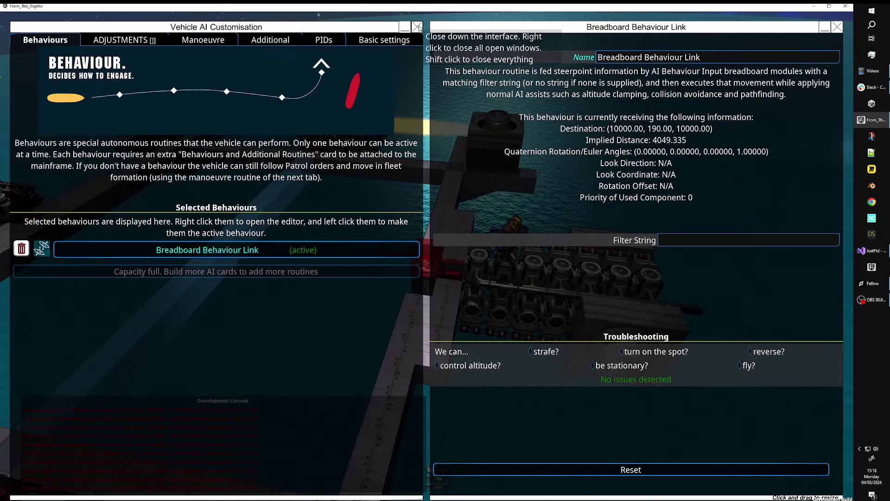
left_click(418, 27)
Set the new Propulsion output to Strafe Right/Left and link the a.x evaluator through the new PID to it.
left_click(457, 360)
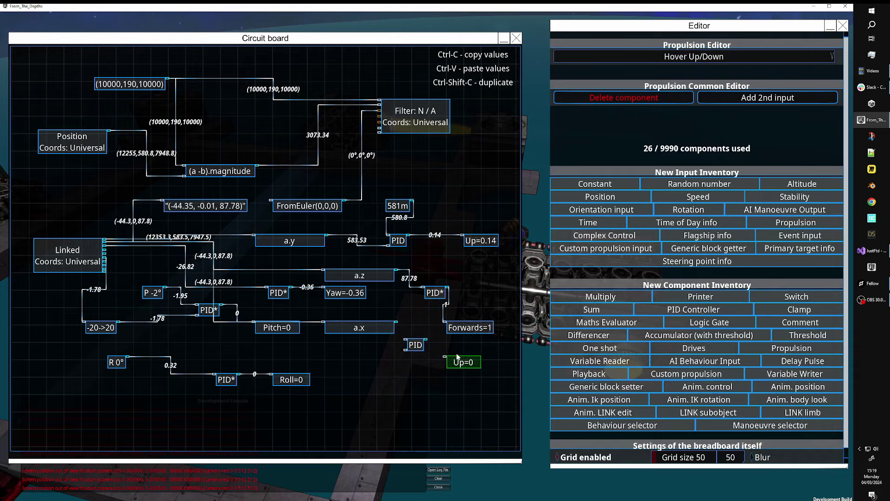
left_click(691, 58)
left_click(694, 121)
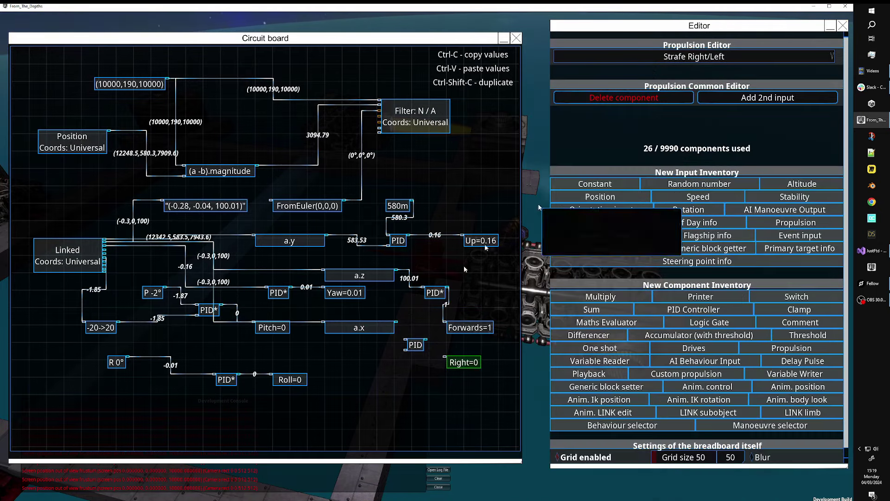
left_click(396, 323)
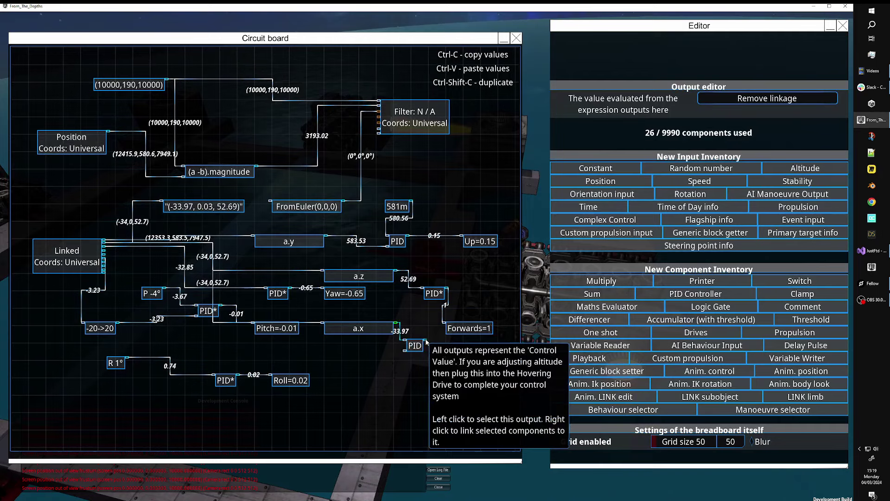
left_click(424, 341)
right_click(444, 359)
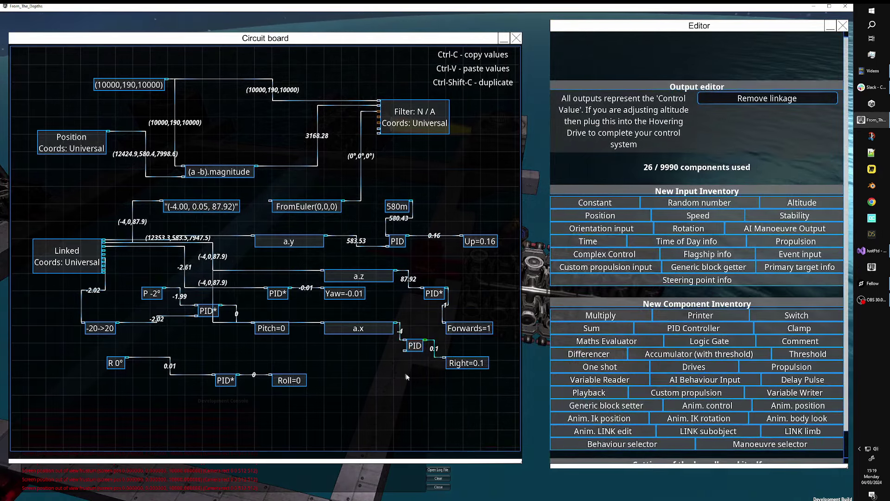
Flip the output of the PID Controller that drives the strafe propulsion.
left_click(415, 349)
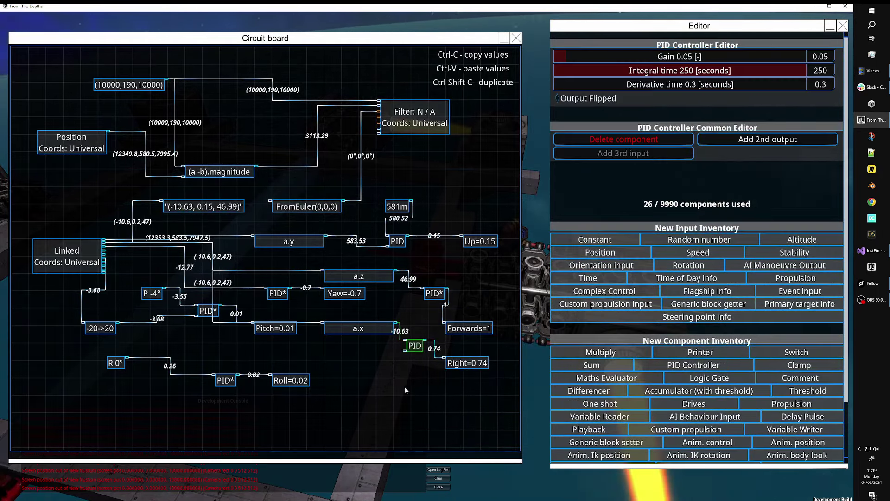
left_click(587, 98)
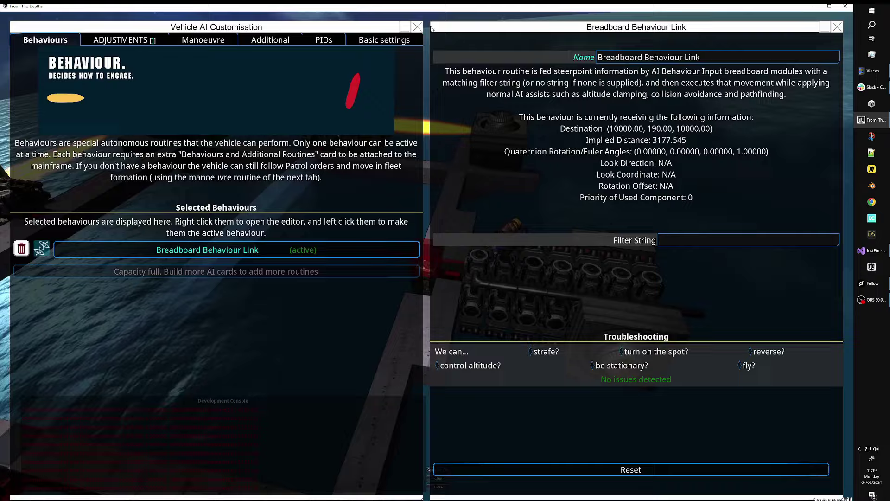
Close the AI windows, leave build mode and observe the vehicle from outside.
key("Escape")
key("b")
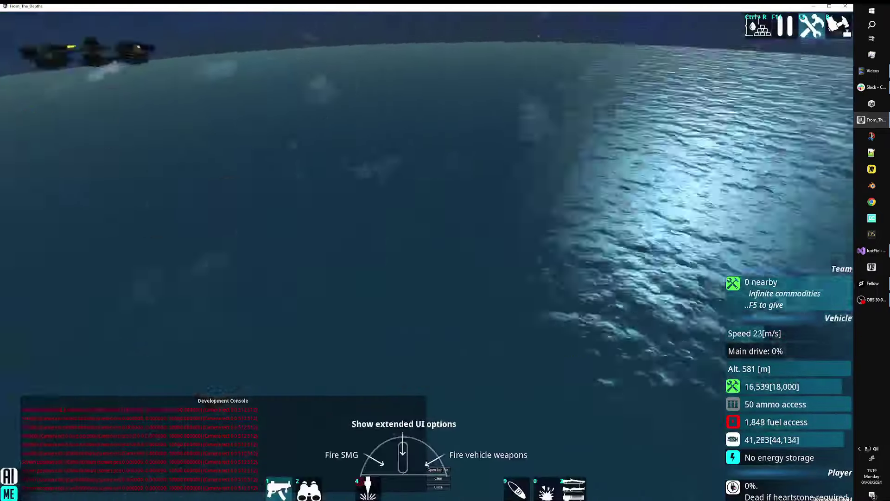
middle_click(427, 261)
middle_click(427, 261)
middle_click(426, 261)
middle_click(426, 261)
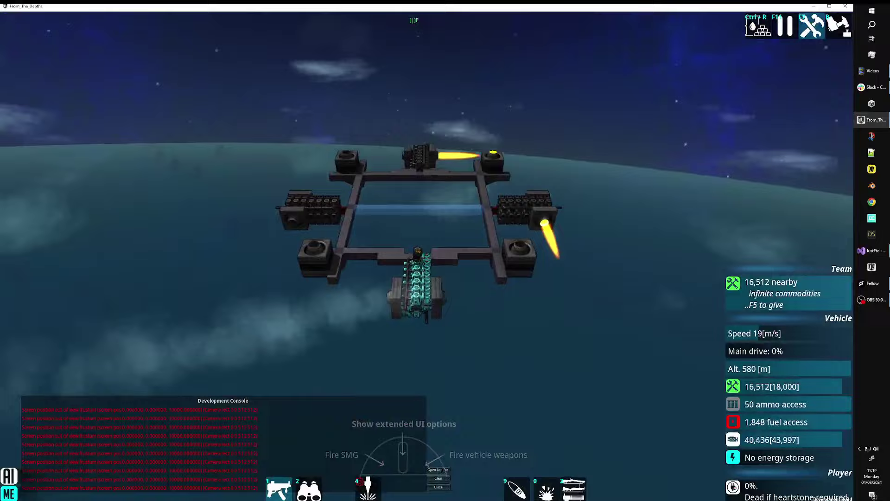
Give StablePlatform two patrol waypoints on the map and return to the vehicle view.
key("m")
scroll(390, 212, "down", 4)
scroll(368, 251, "up", 5)
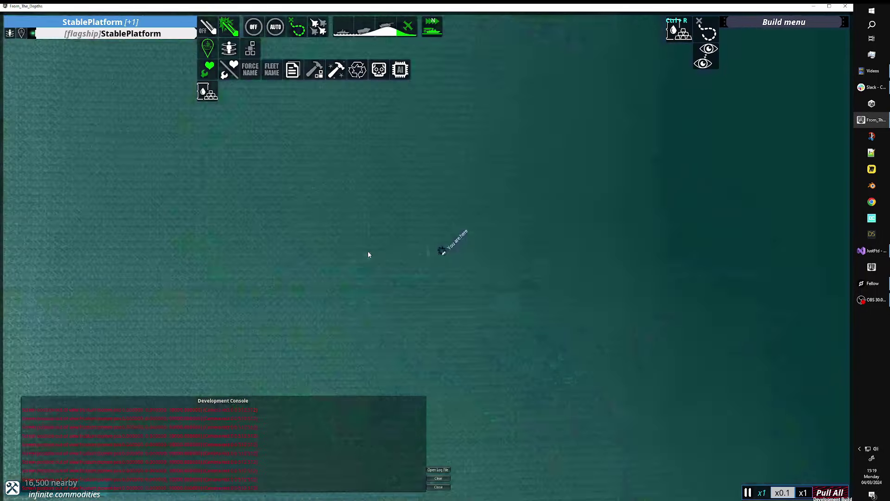
right_click(363, 199)
right_click(336, 185)
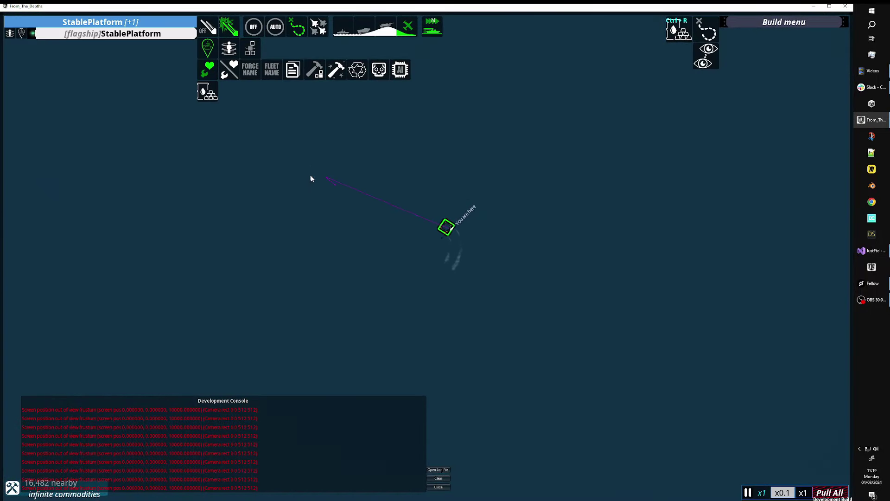
key("m")
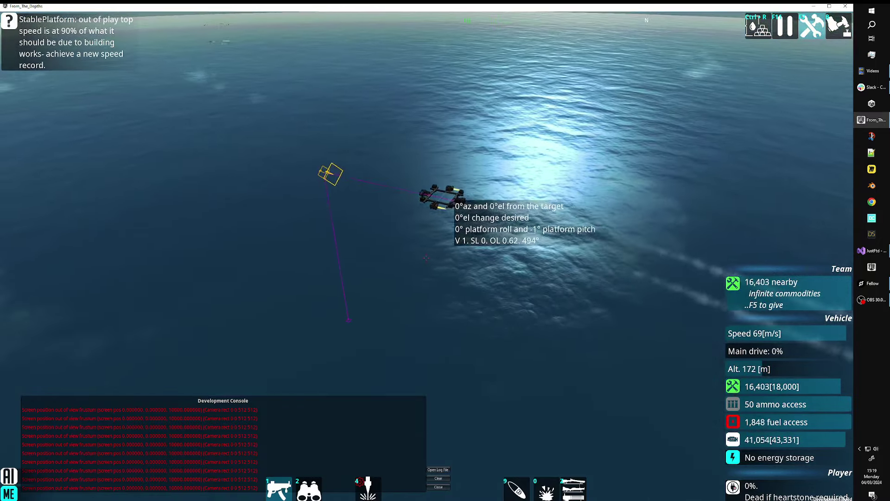
Give StablePlatform three further patrol waypoints on the map and return to the vehicle view.
key("m")
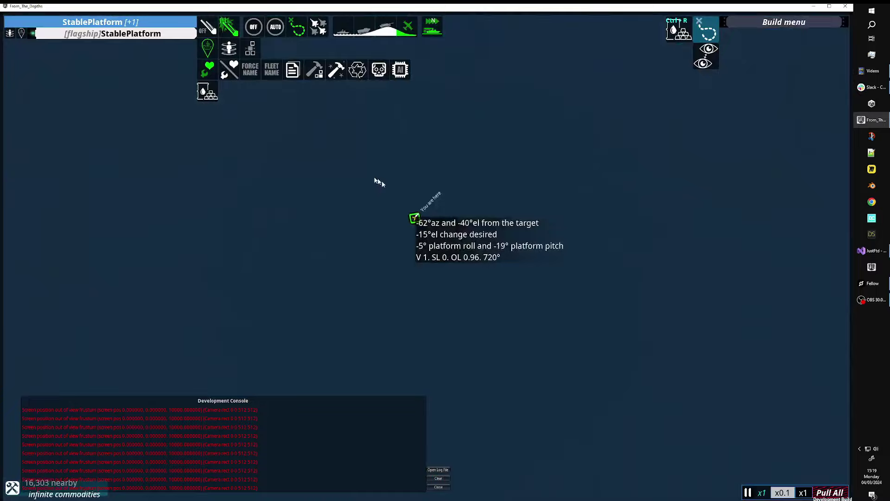
right_click(255, 153)
right_click(448, 132)
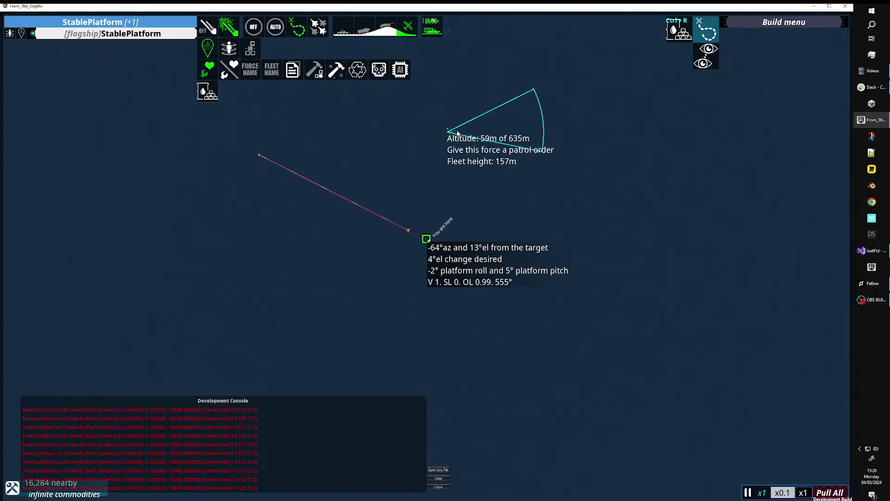
right_click(578, 183)
key("m")
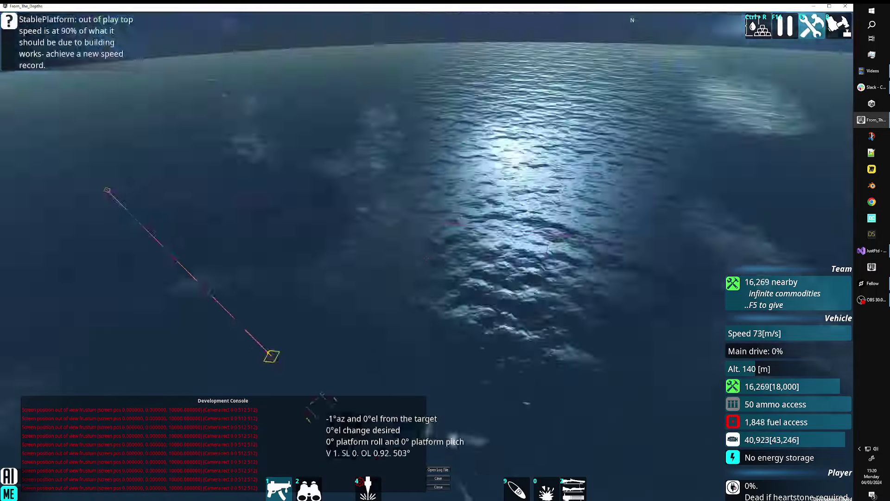
Enter build mode and examine the vehicle around its AI breadboard as it follows the patrol route.
key("b")
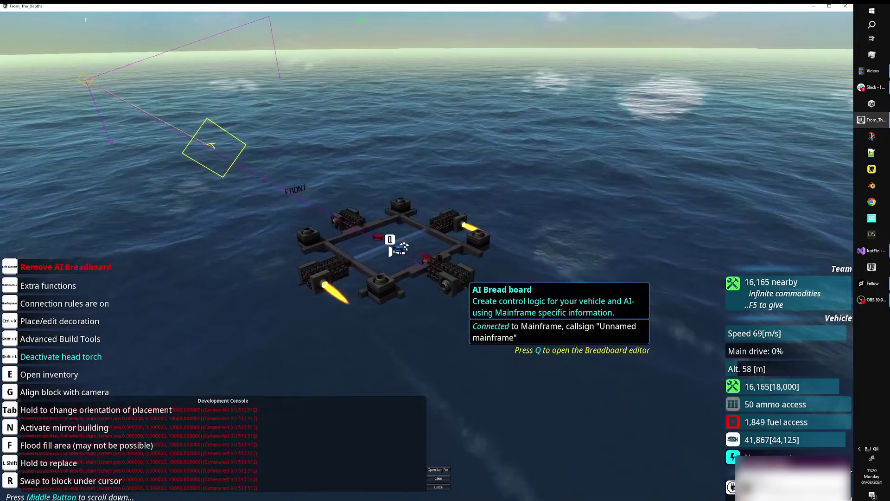
middle_click(426, 256)
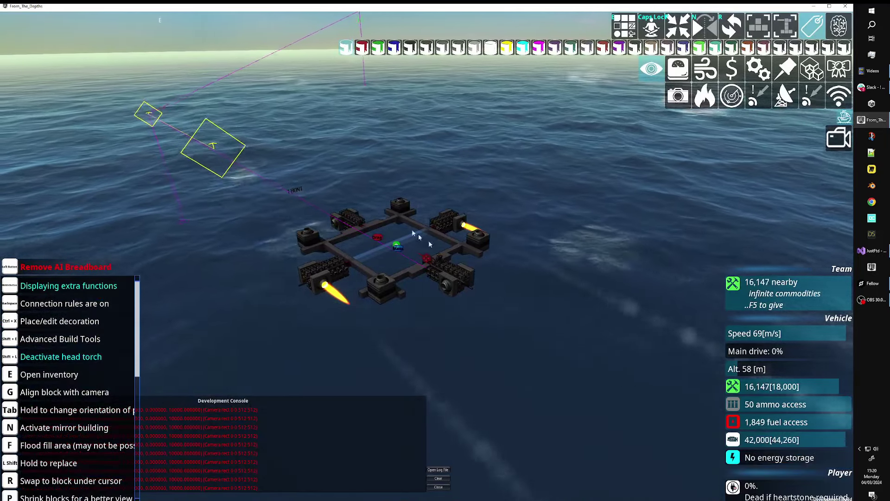
middle_click(390, 251)
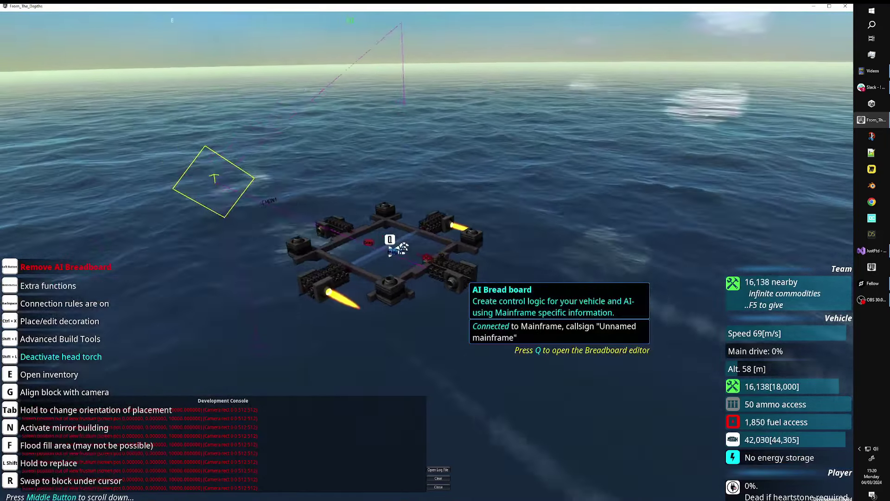
Open the map and switch StablePlatform's movement mode to Auto.
key("m")
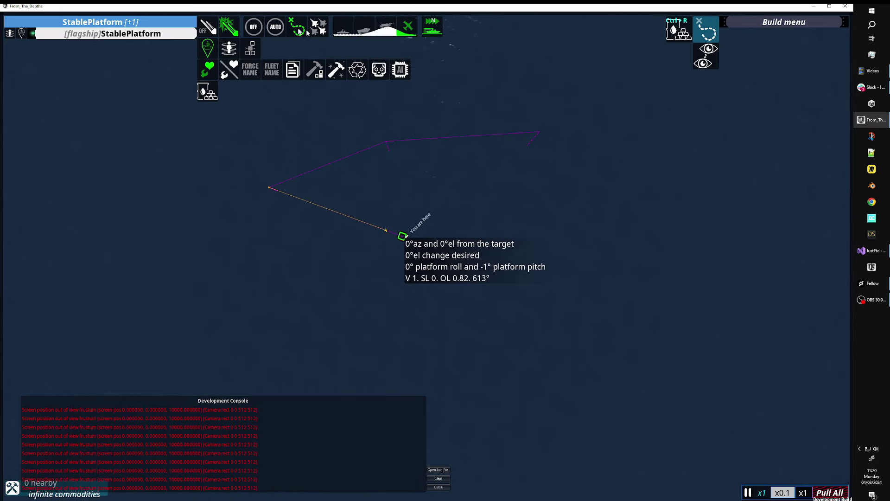
left_click(271, 32)
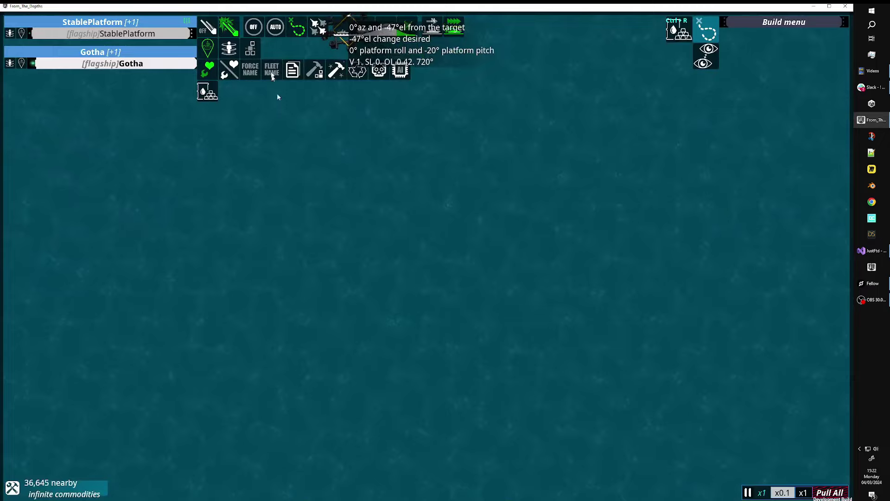
Switch the selected Gotha force's movement mode to Auto, try patrol mode, and set it back to Auto.
left_click(275, 27)
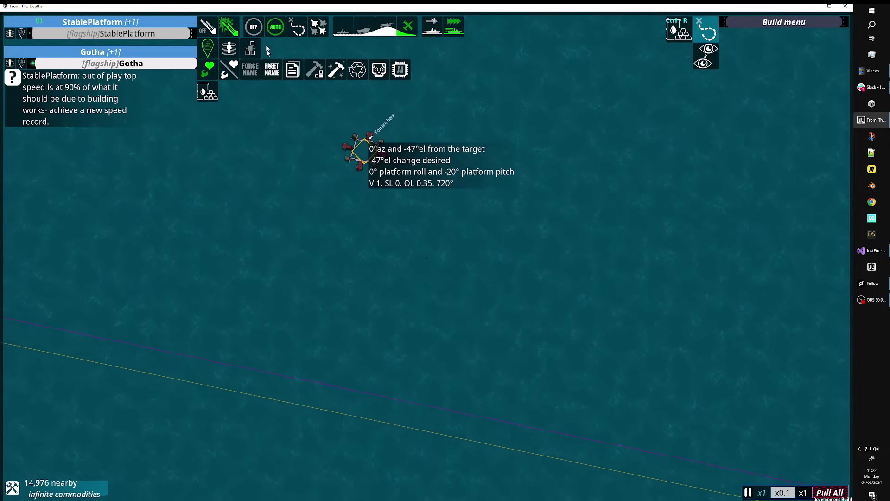
left_click(290, 29)
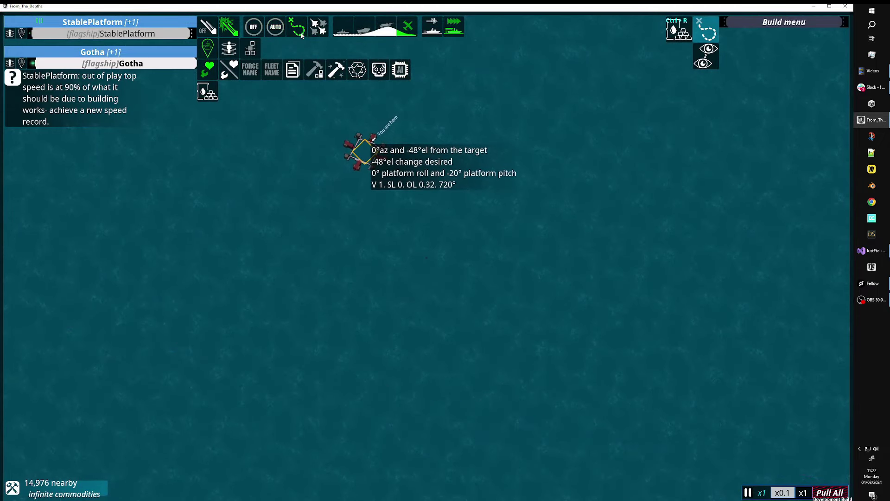
left_click(276, 29)
Pick StablePlatform on the map, return to it in build mode and open its AI breadboard.
right_click(533, 109)
left_click(365, 152)
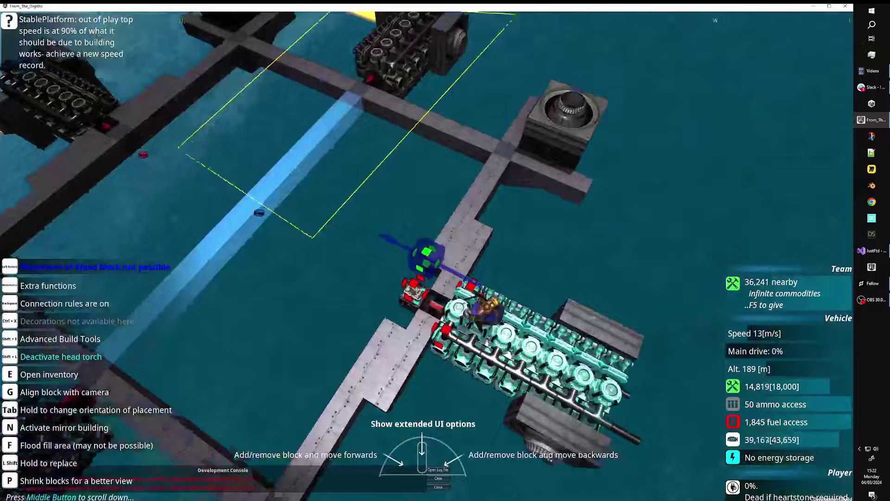
key("q")
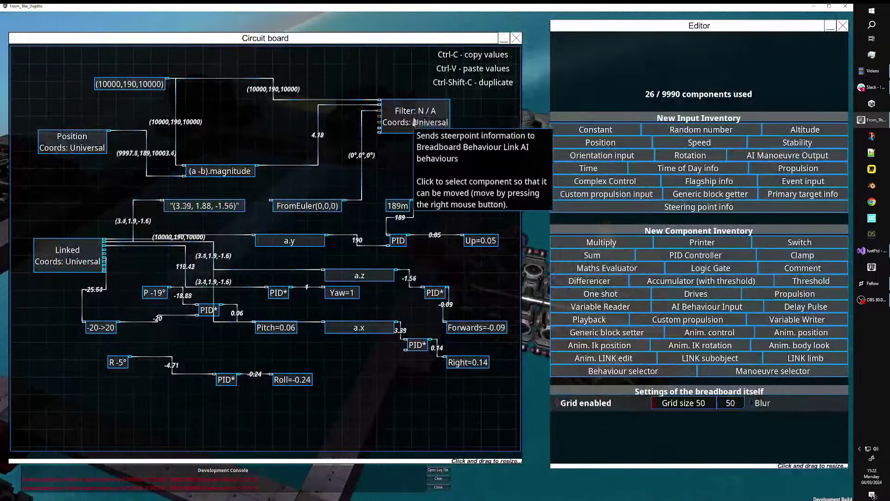